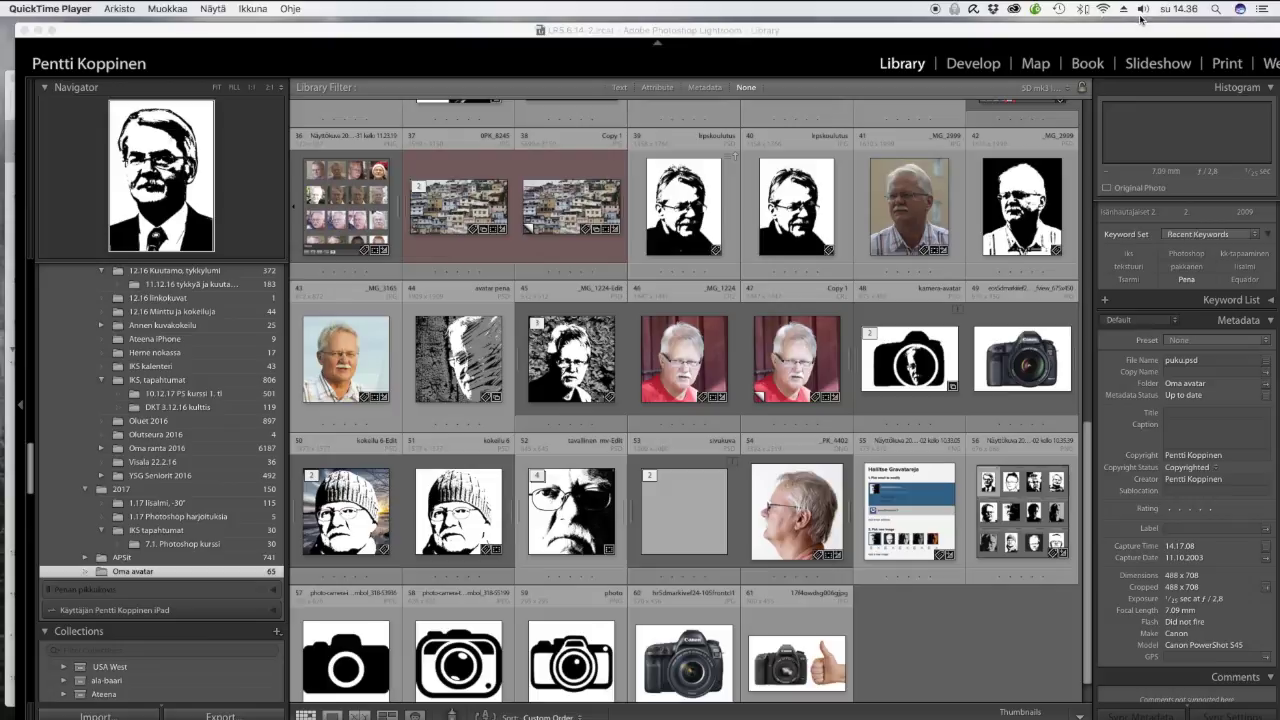
Step: Select the red-shirt portrait _MG_1224.CR2 in the Oma avatar folder and send it to Photoshop for editing
{"action": "left_click_drag", "start_coordinate": [1181, 46], "coordinate": [1164, 46]}
{"action": "scroll", "coordinate": [731, 347], "scroll_direction": "up", "scroll_amount": 4}
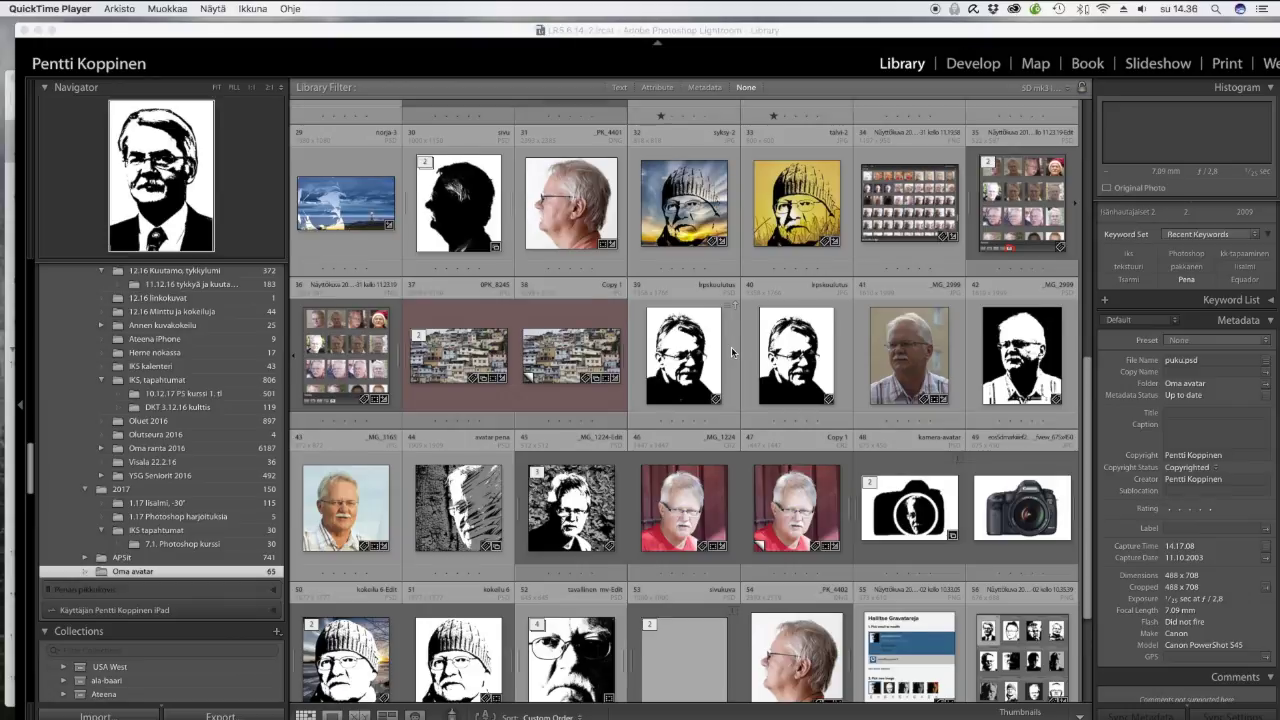
{"action": "scroll", "coordinate": [700, 345], "scroll_direction": "down", "scroll_amount": 5}
{"action": "left_click", "coordinate": [683, 341]}
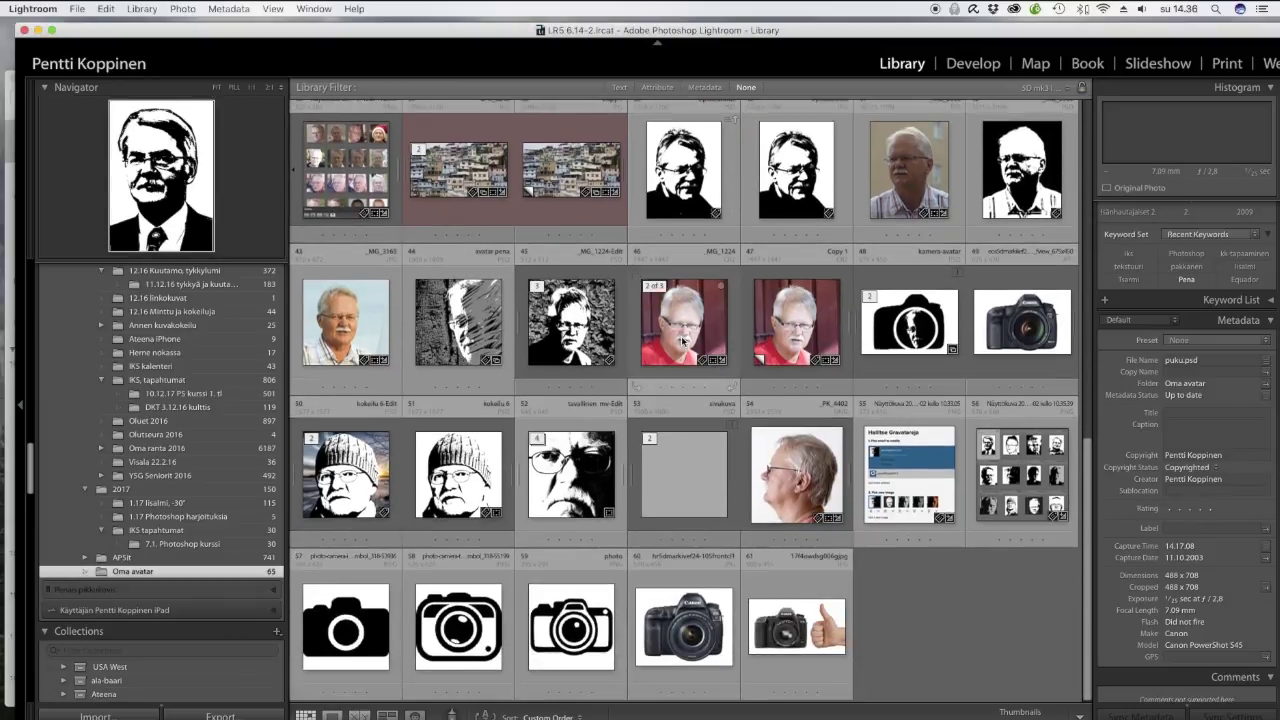
{"action": "left_click", "coordinate": [683, 341]}
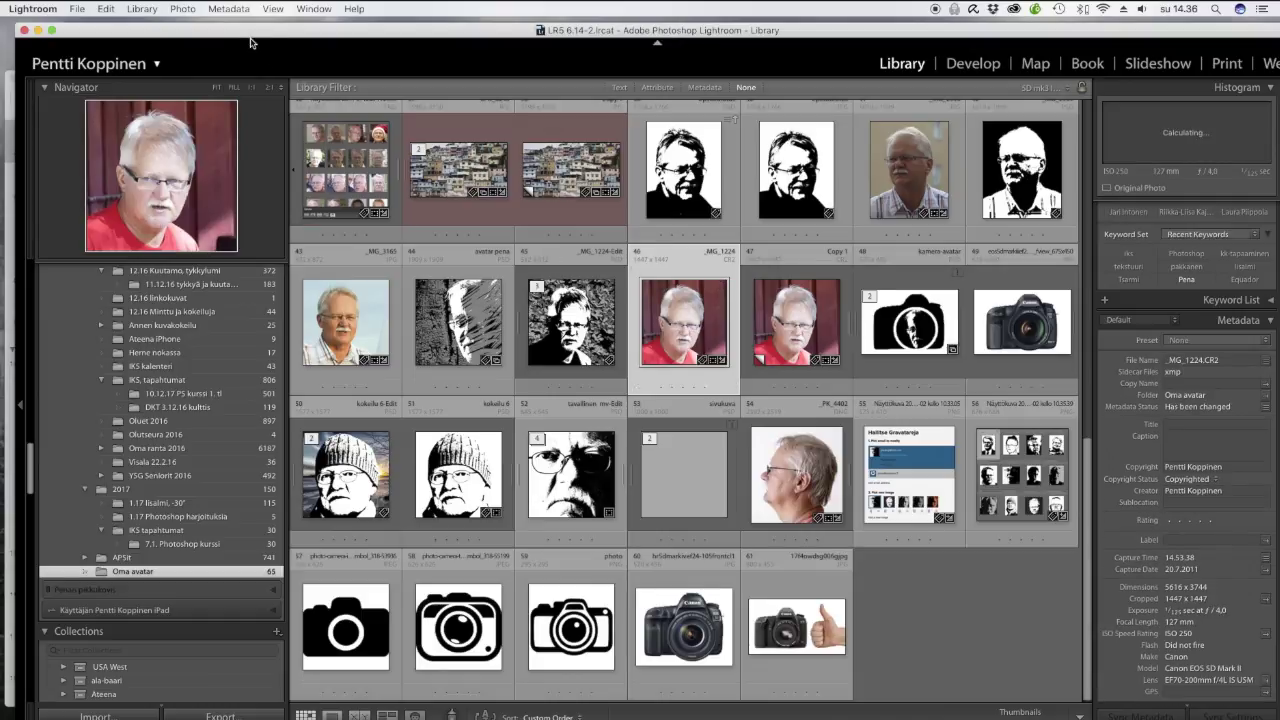
{"action": "left_click", "coordinate": [182, 8]}
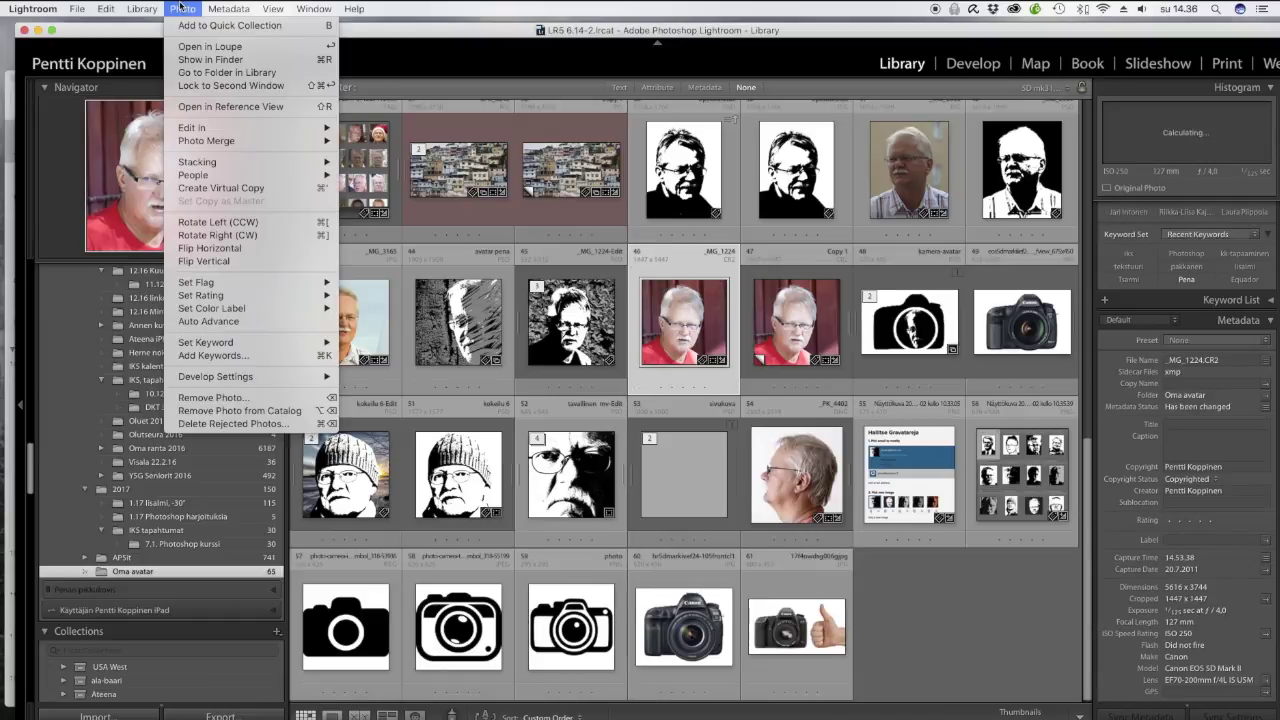
{"action": "left_click", "coordinate": [398, 130]}
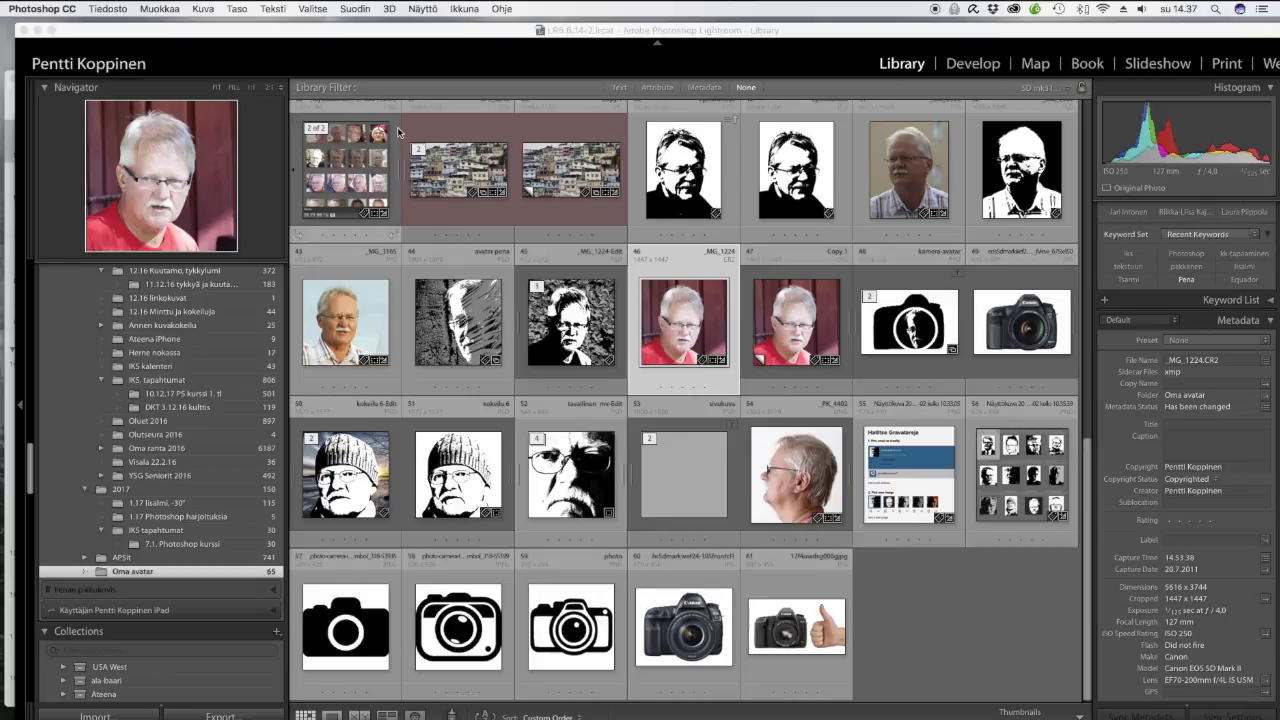
Step: Open the portrait with its colours converted to the sRGB working space
{"action": "left_click", "coordinate": [204, 8]}
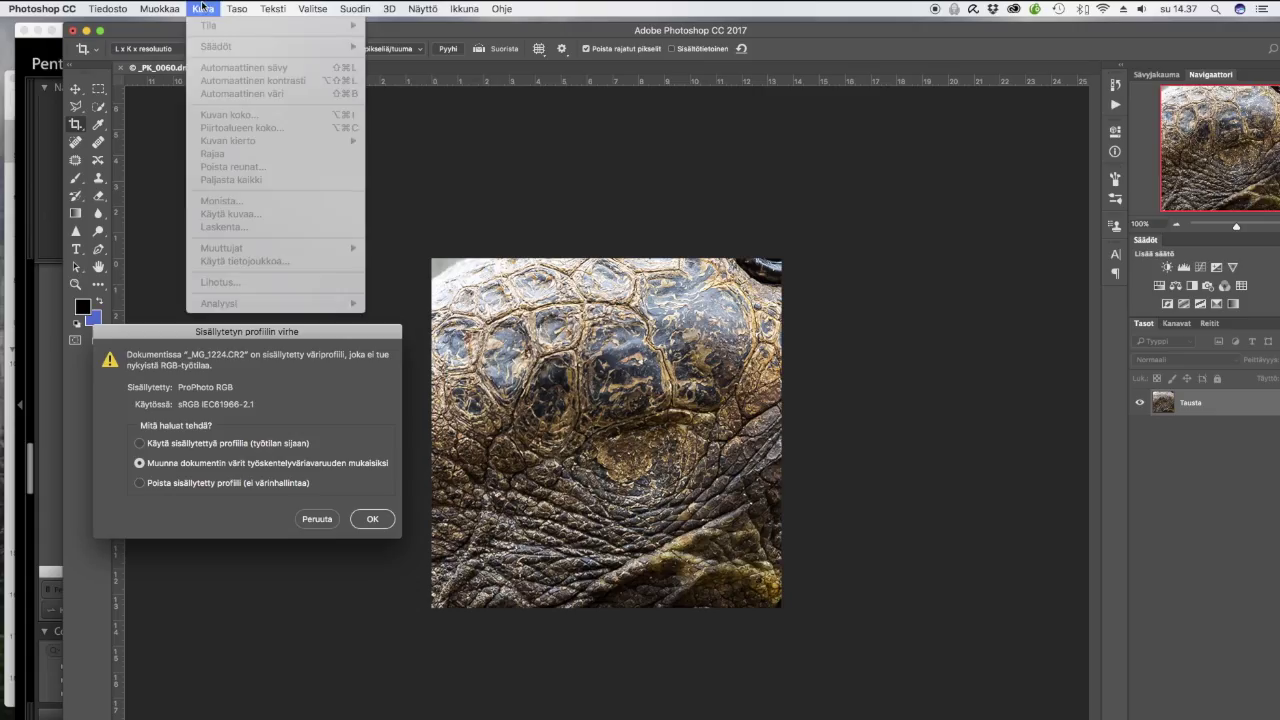
{"action": "left_click", "coordinate": [372, 521]}
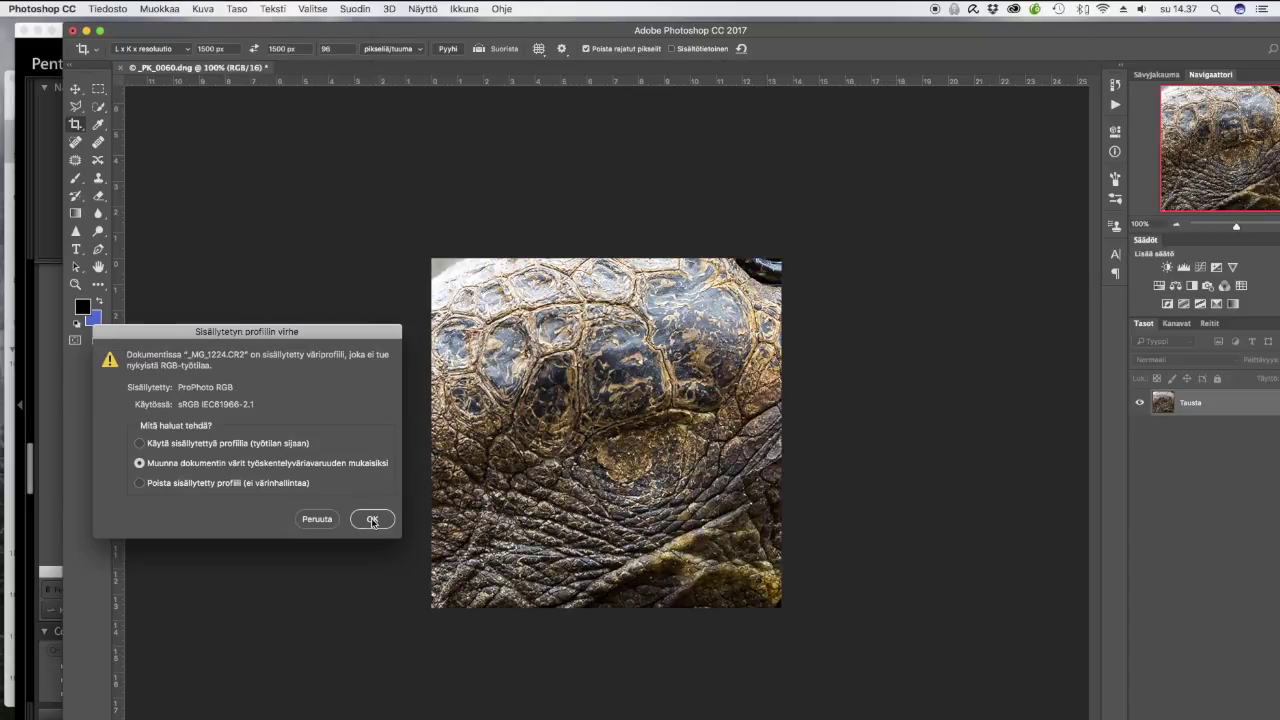
{"action": "left_click", "coordinate": [372, 521]}
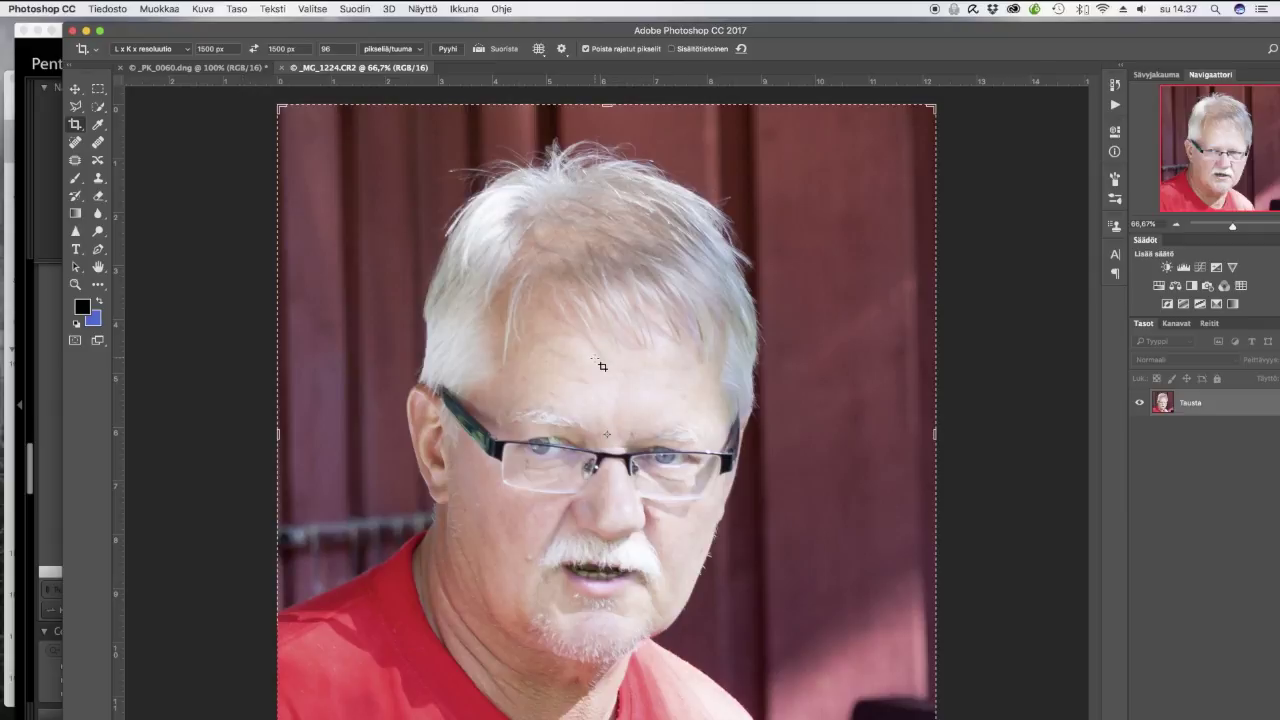
Step: Crop the portrait to 1500 × 1500 px at 96 pixels per inch and resize the image to 512 × 512 px
{"action": "key", "text": "Return"}
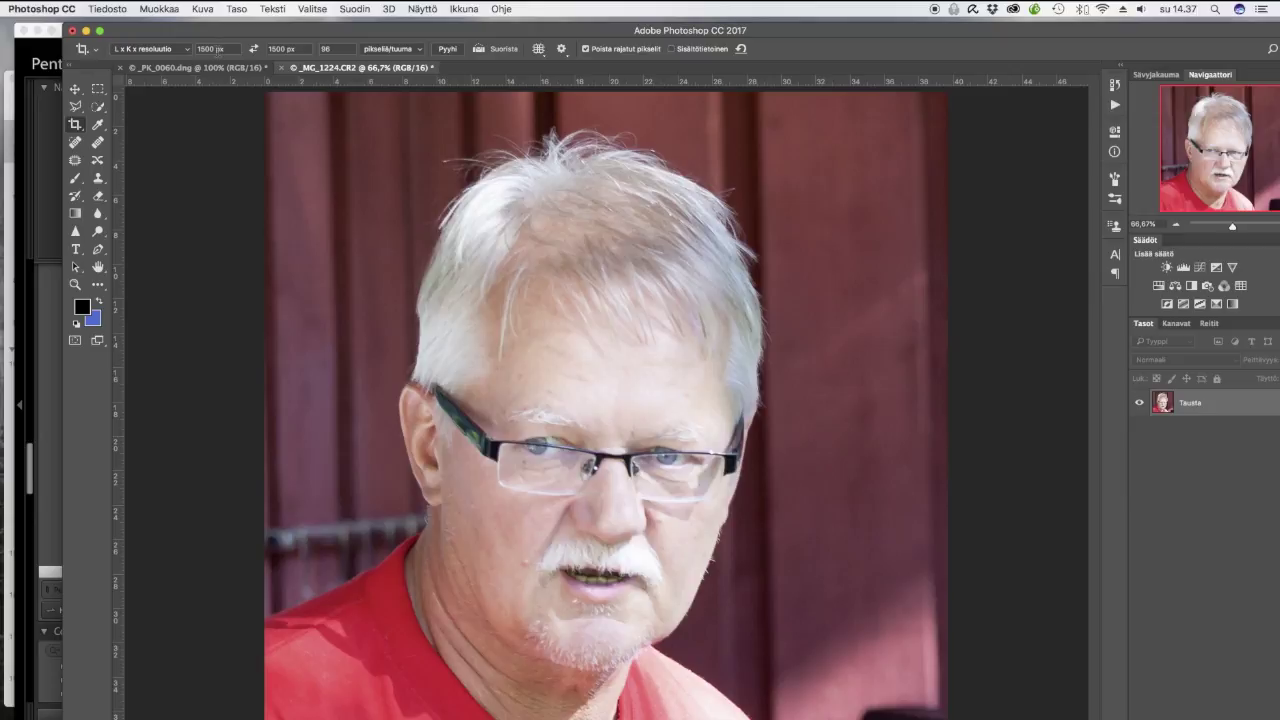
{"action": "left_click", "coordinate": [238, 8]}
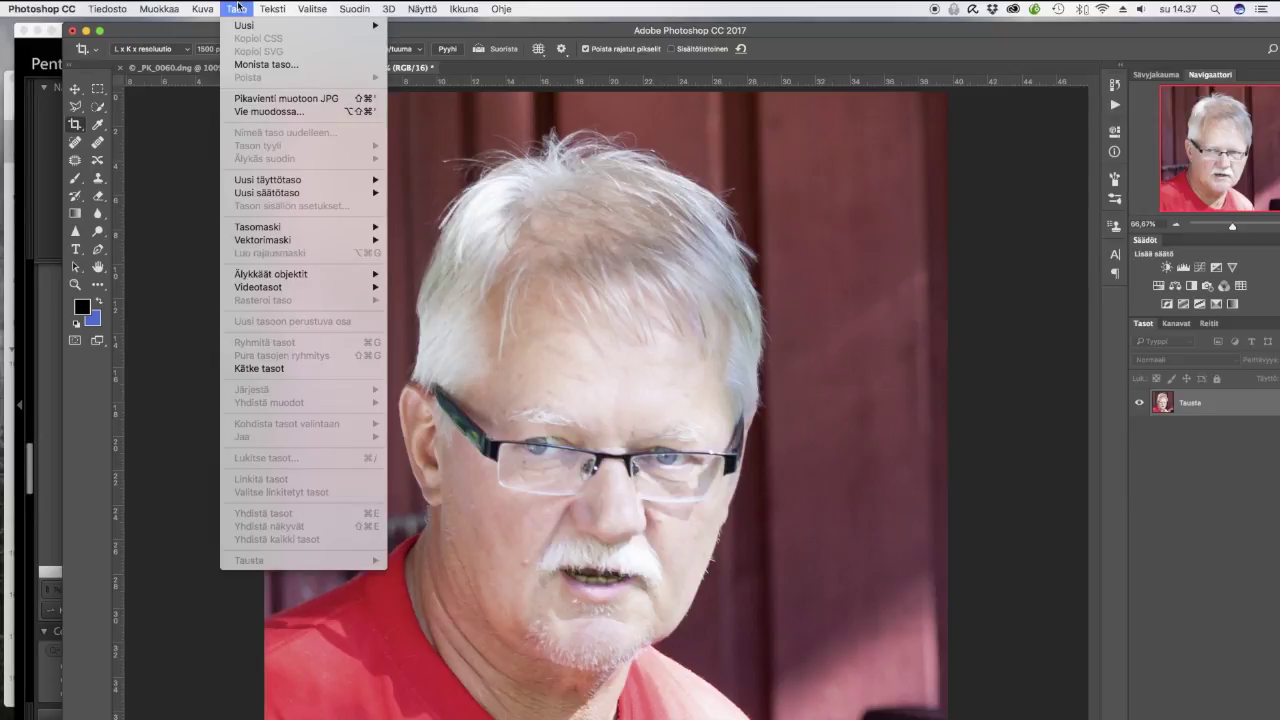
{"action": "mouse_move", "coordinate": [203, 8]}
{"action": "left_click", "coordinate": [219, 116]}
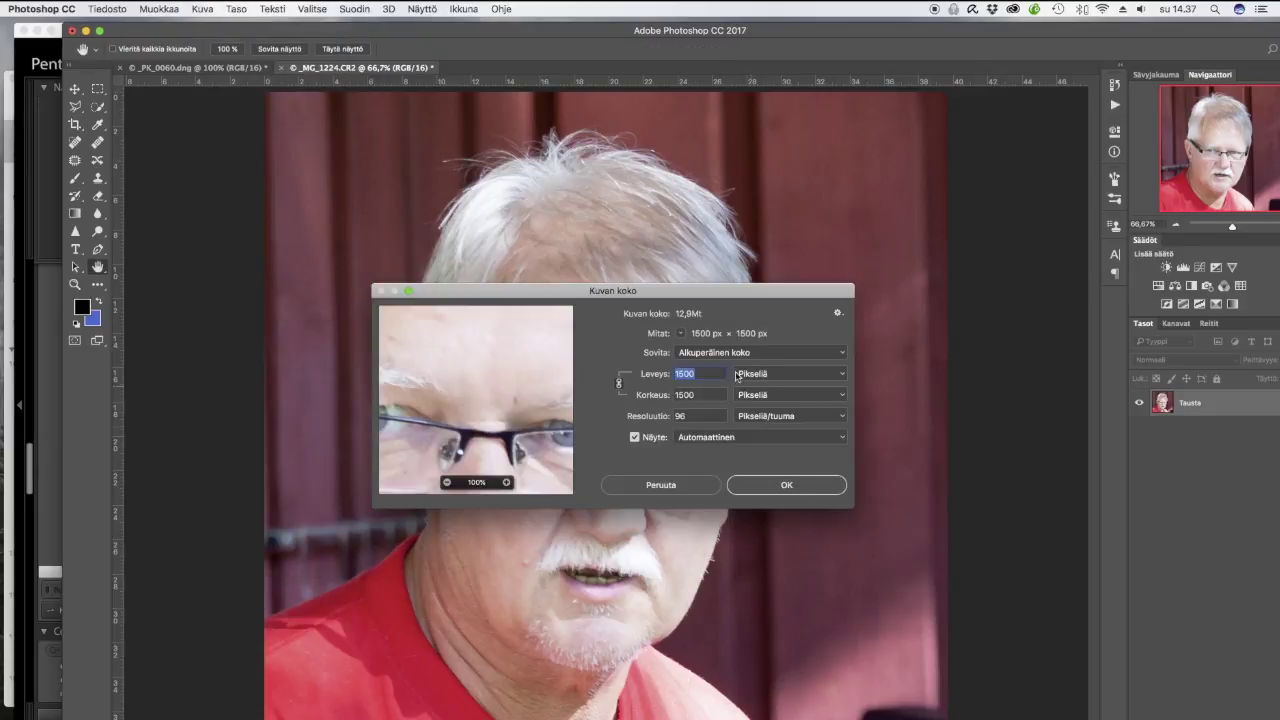
{"action": "left_click", "coordinate": [701, 373]}
{"action": "double_click", "coordinate": [690, 373]}
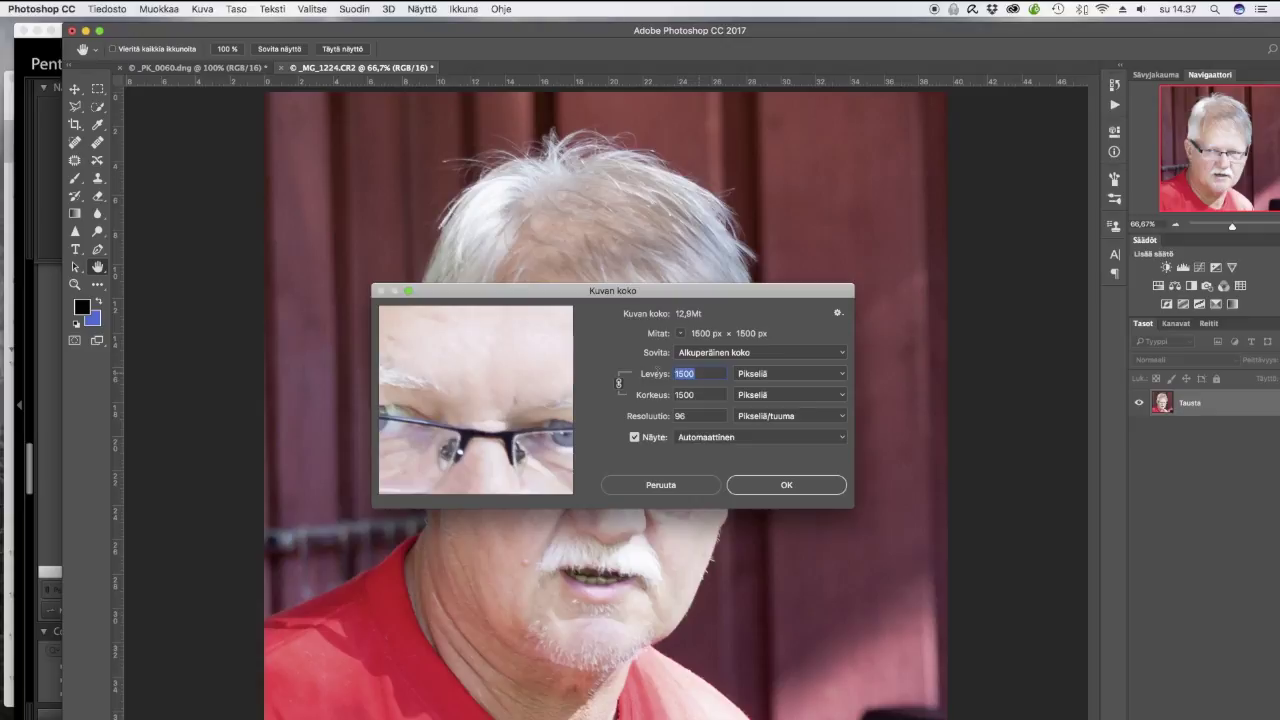
{"action": "type", "text": "512"}
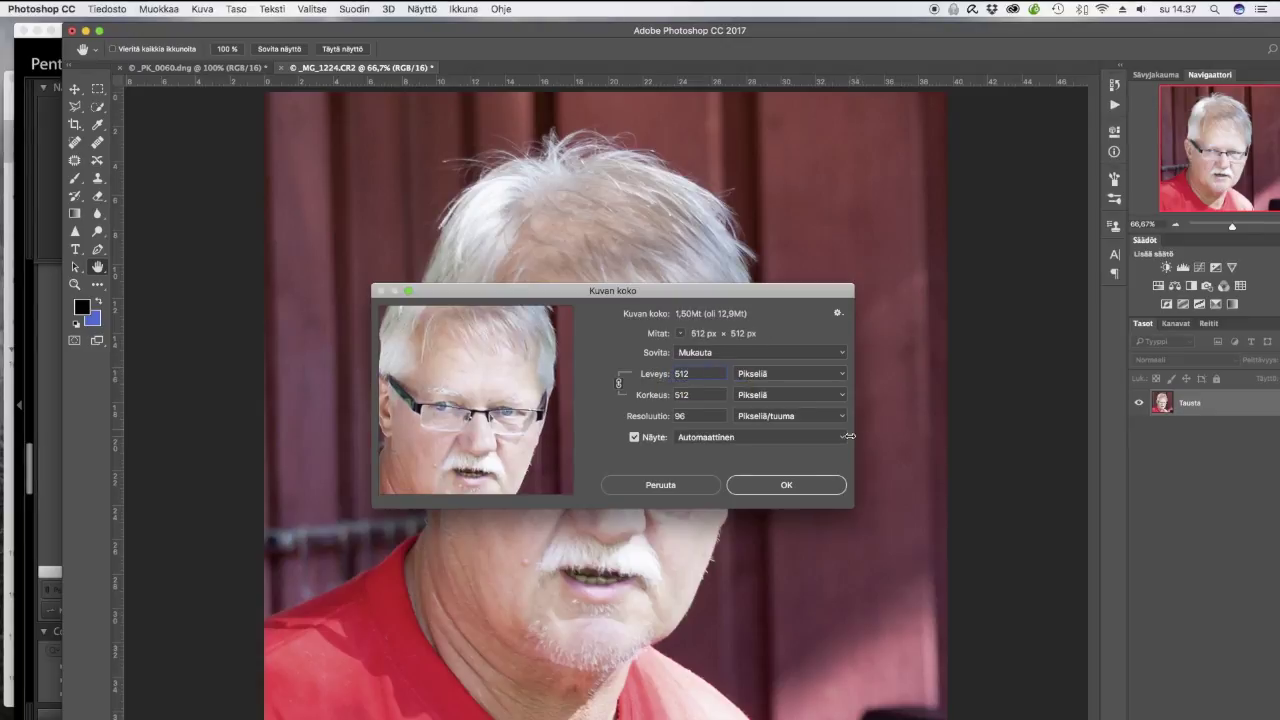
{"action": "left_click", "coordinate": [787, 483]}
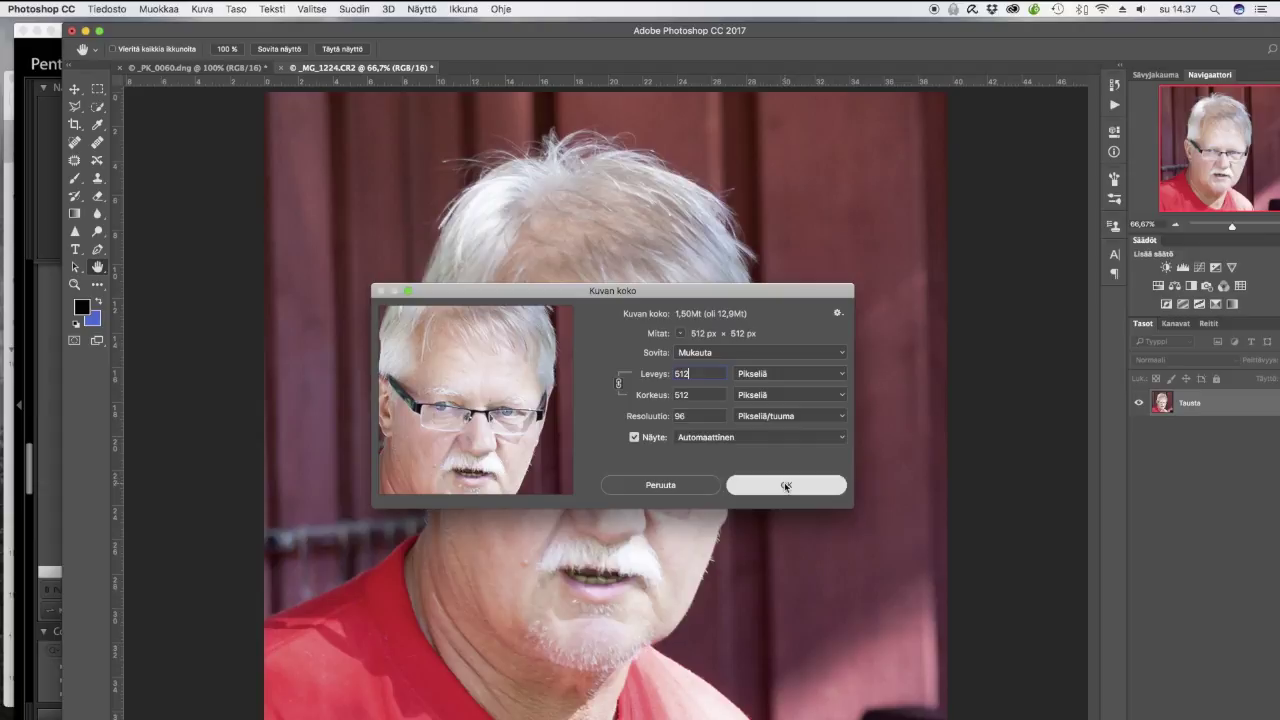
{"action": "key", "text": "c"}
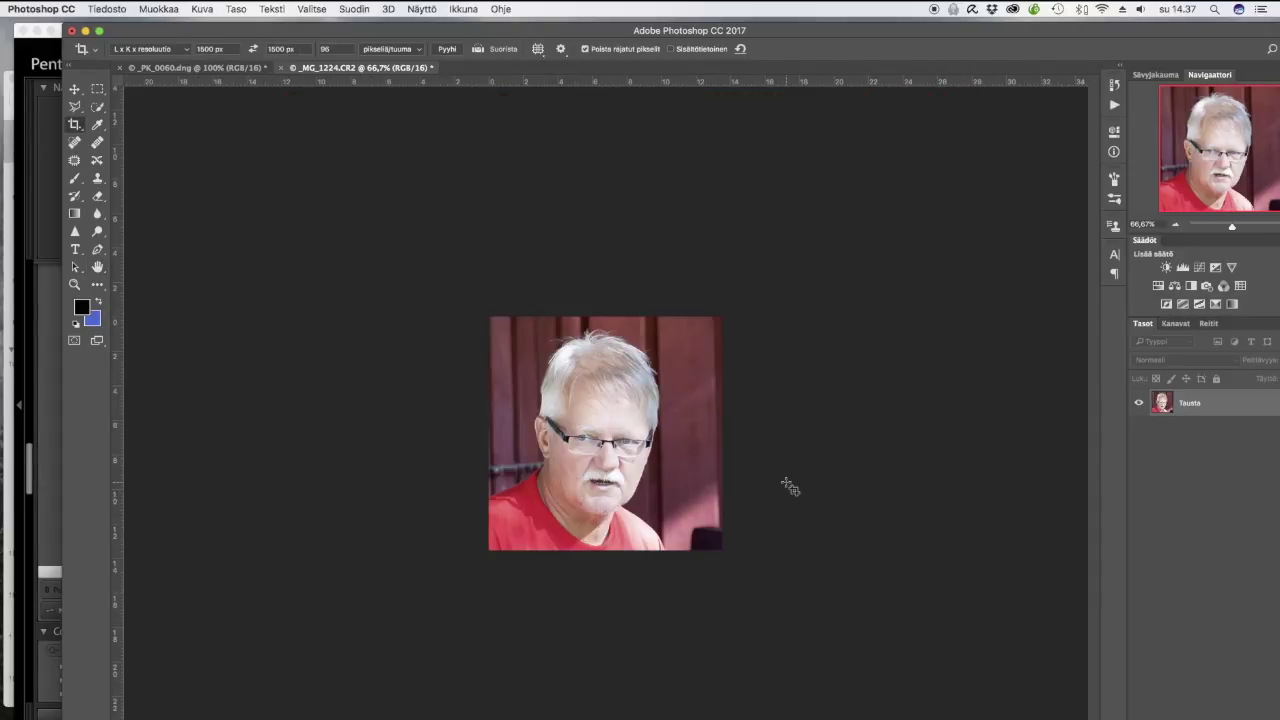
{"action": "key", "text": "super+1"}
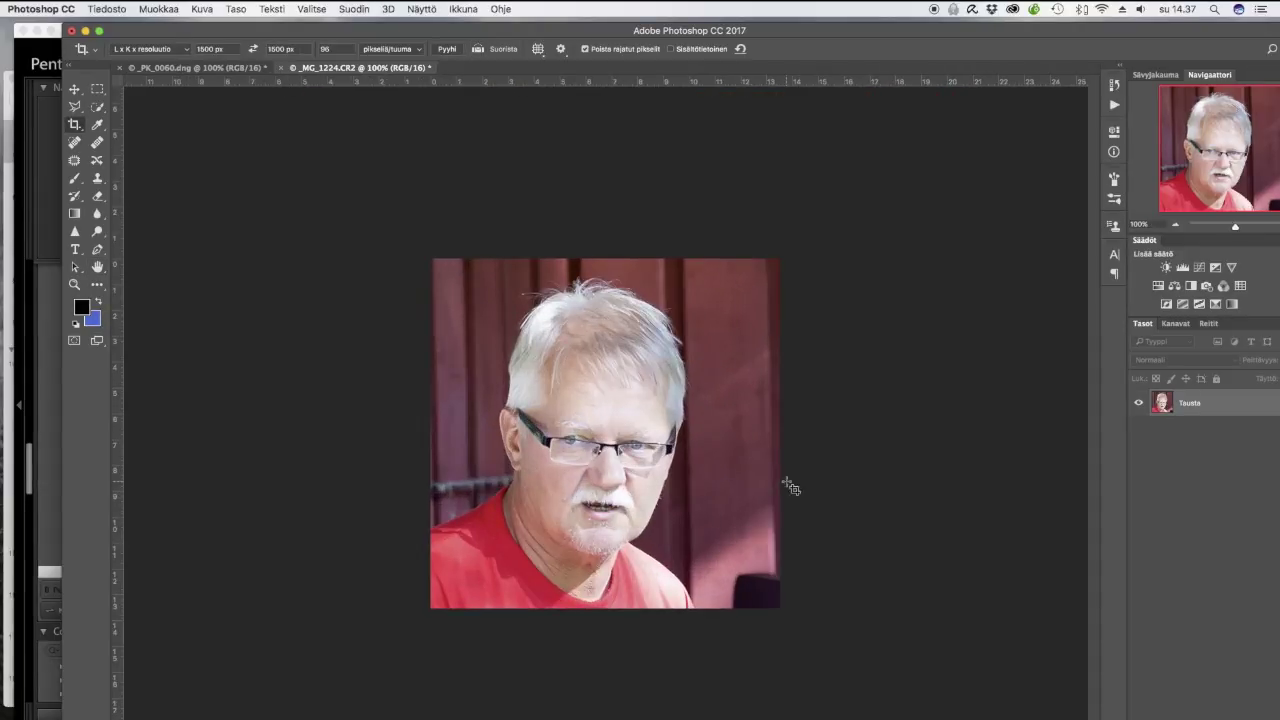
Step: Select the man with the Quick Selection tool and preview the selection in Select and Mask's black-and-white view
{"action": "left_click", "coordinate": [97, 107]}
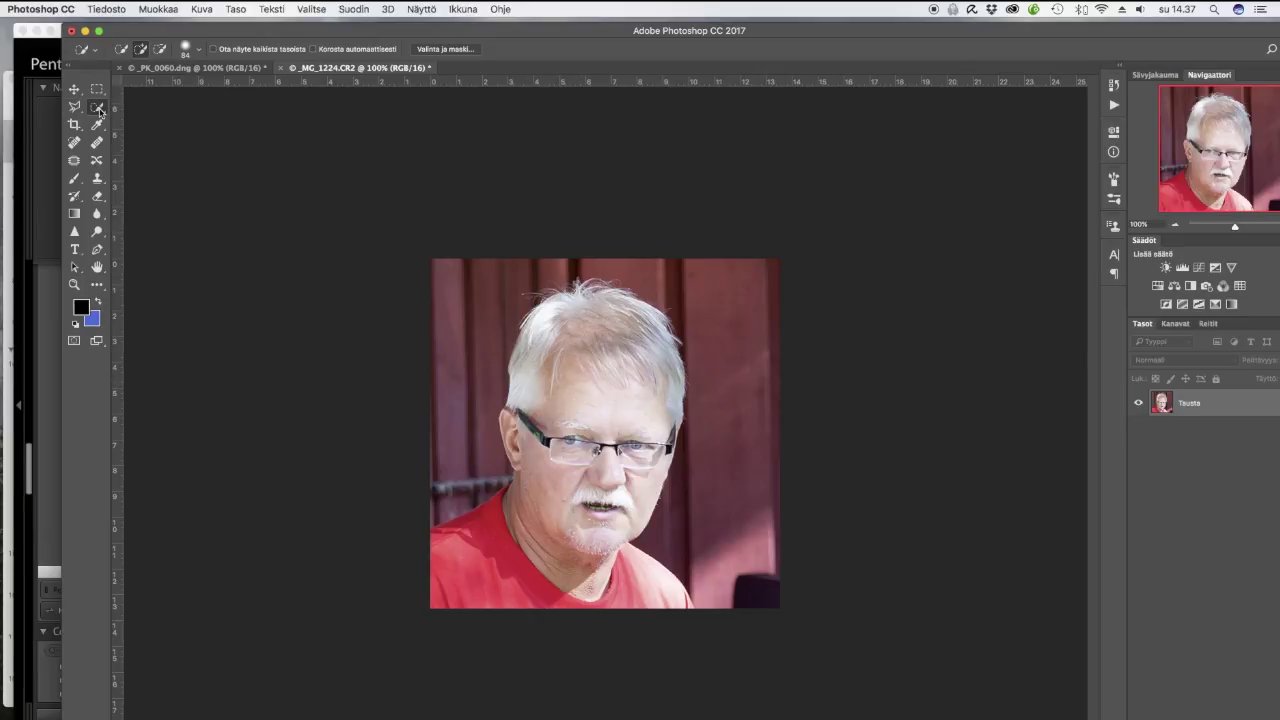
{"action": "mouse_move", "coordinate": [576, 320]}
{"action": "left_mouse_down"}
{"action": "mouse_move", "coordinate": [589, 348]}
{"action": "mouse_move", "coordinate": [574, 345]}
{"action": "mouse_move", "coordinate": [619, 342]}
{"action": "mouse_move", "coordinate": [630, 359]}
{"action": "mouse_move", "coordinate": [577, 478]}
{"action": "mouse_move", "coordinate": [559, 514]}
{"action": "mouse_move", "coordinate": [483, 551]}
{"action": "mouse_move", "coordinate": [592, 577]}
{"action": "mouse_move", "coordinate": [652, 621]}
{"action": "left_mouse_up"}
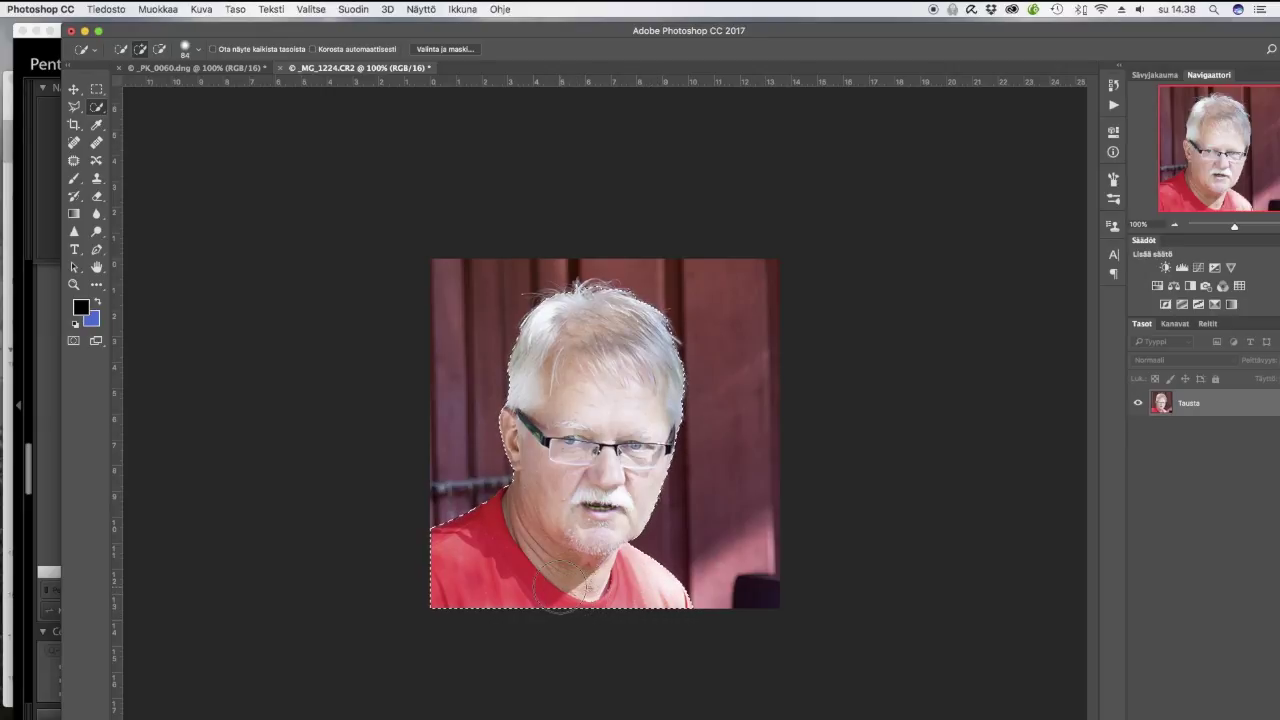
{"action": "left_click", "coordinate": [443, 49]}
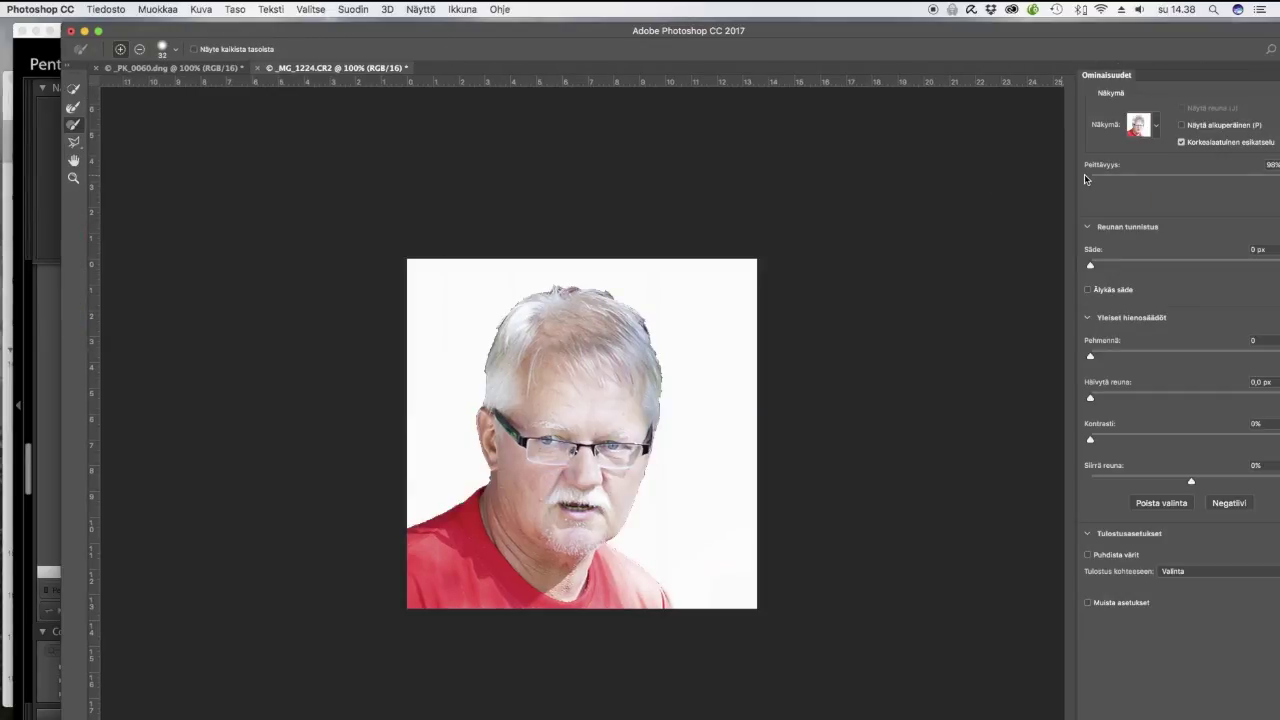
{"action": "left_click", "coordinate": [1157, 129]}
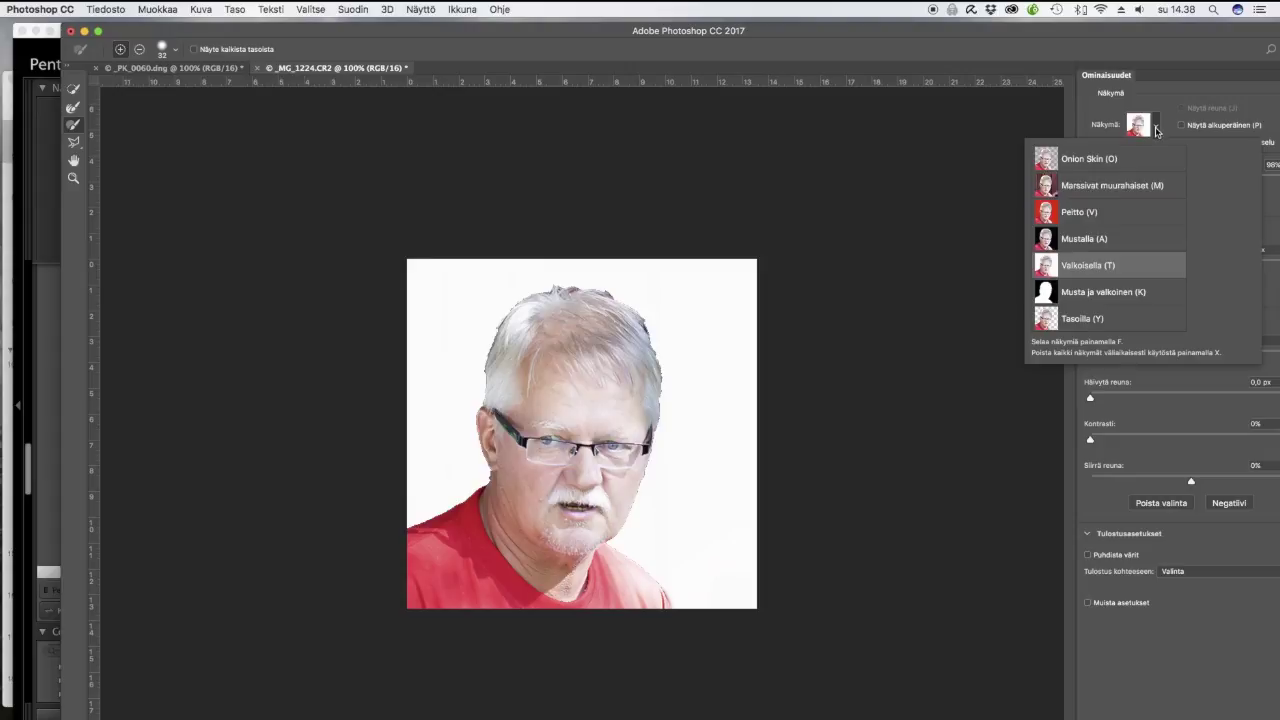
{"action": "left_click", "coordinate": [1110, 292]}
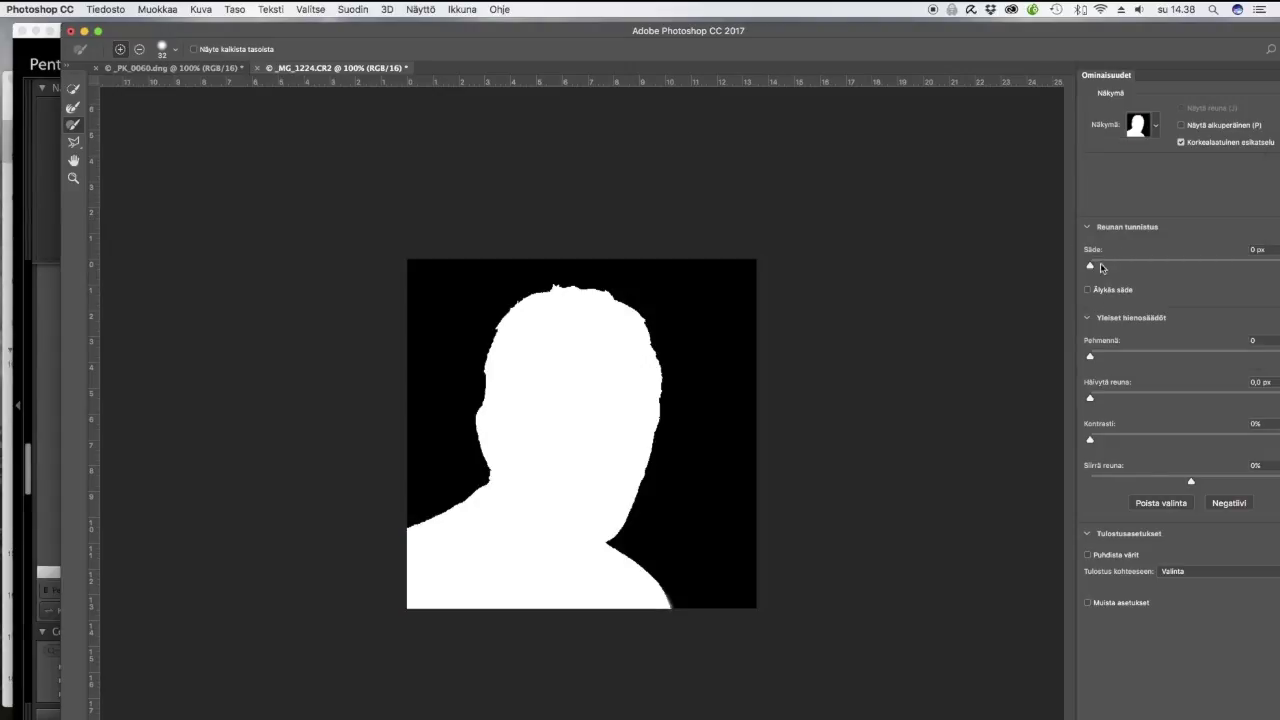
Step: Refine the selection edge with Smart Radius at 23 px and output it as a new layer with a layer mask
{"action": "left_click", "coordinate": [1088, 291]}
{"action": "left_click_drag", "start_coordinate": [1090, 266], "coordinate": [1186, 266]}
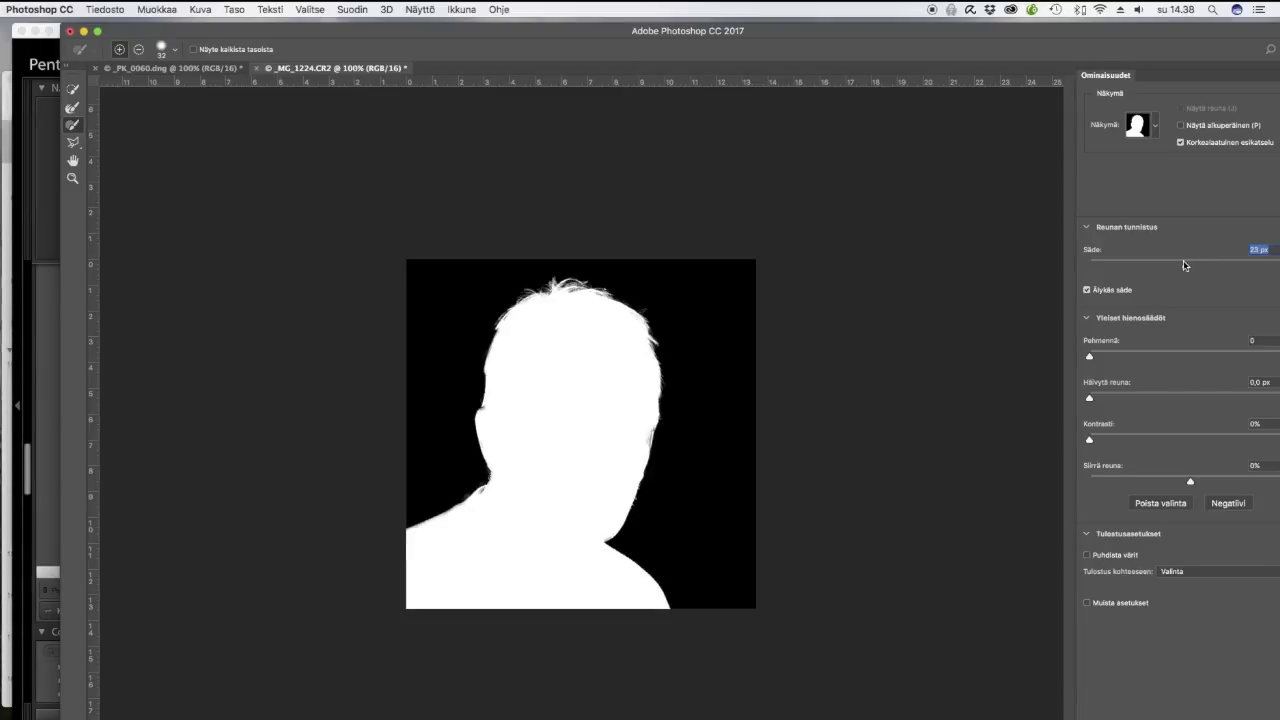
{"action": "left_click_drag", "start_coordinate": [766, 31], "coordinate": [714, 27]}
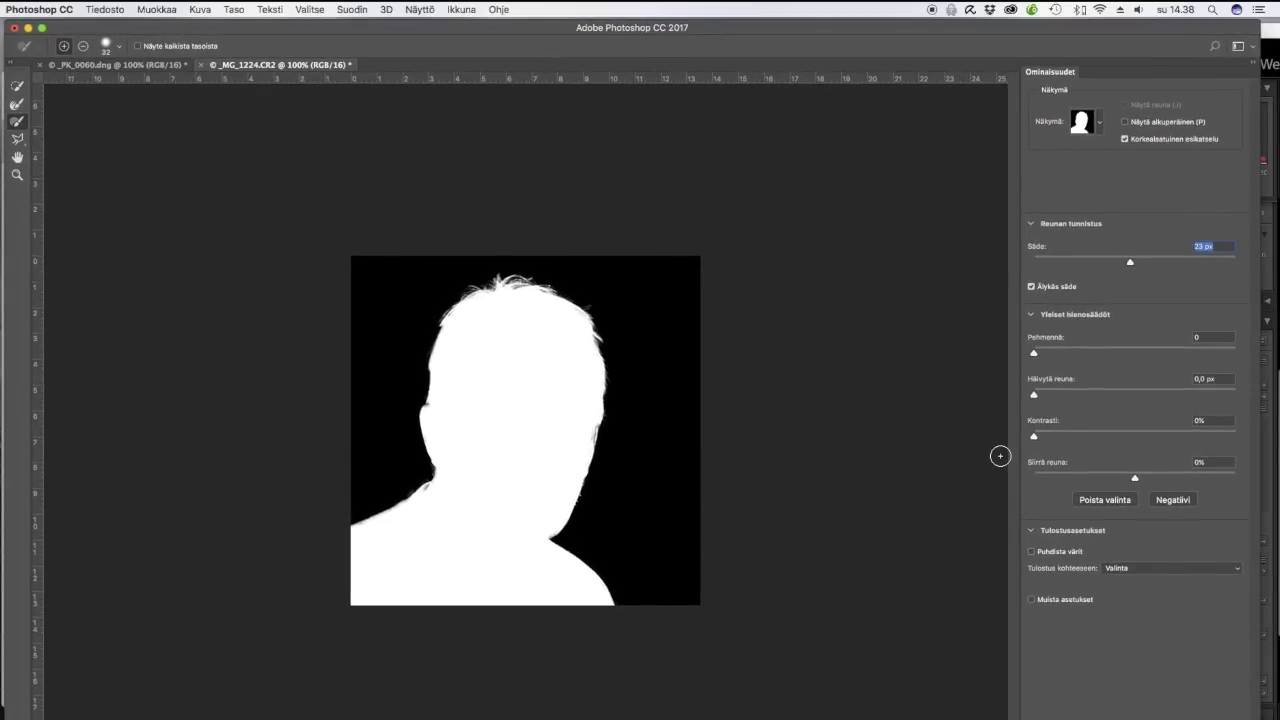
{"action": "left_click", "coordinate": [1240, 572]}
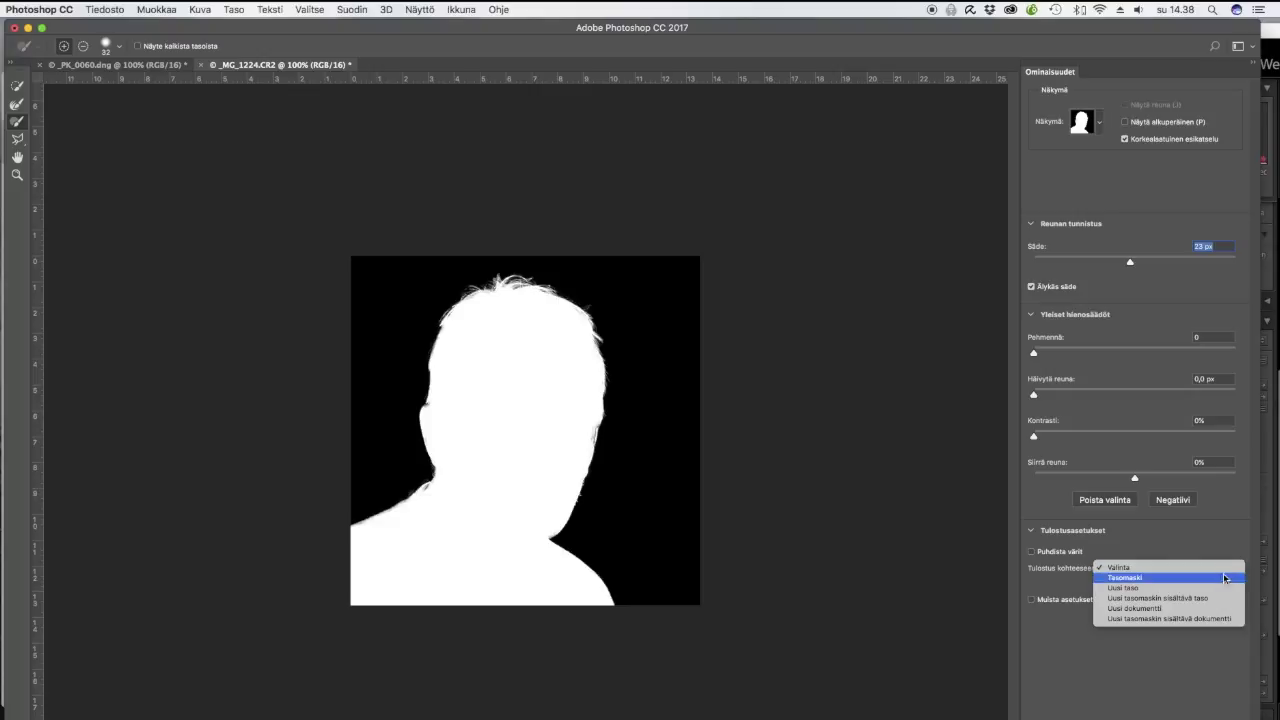
{"action": "left_click", "coordinate": [1193, 601]}
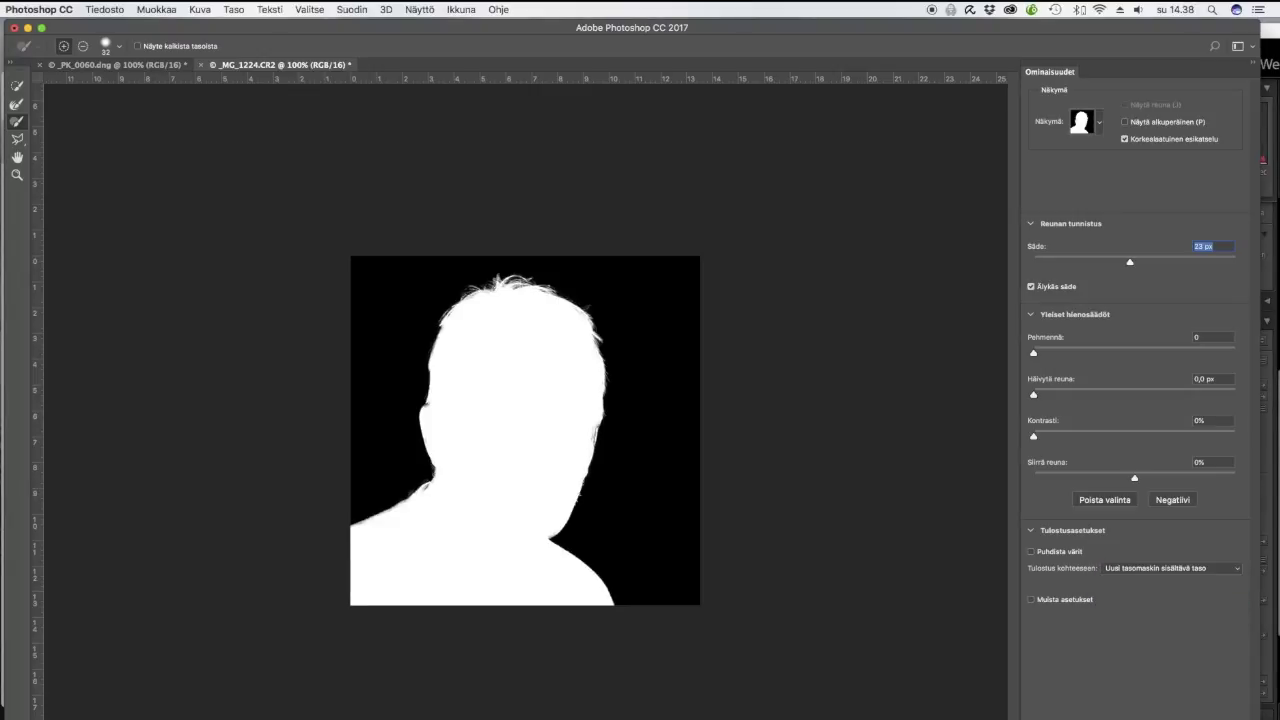
{"action": "key", "text": "Return"}
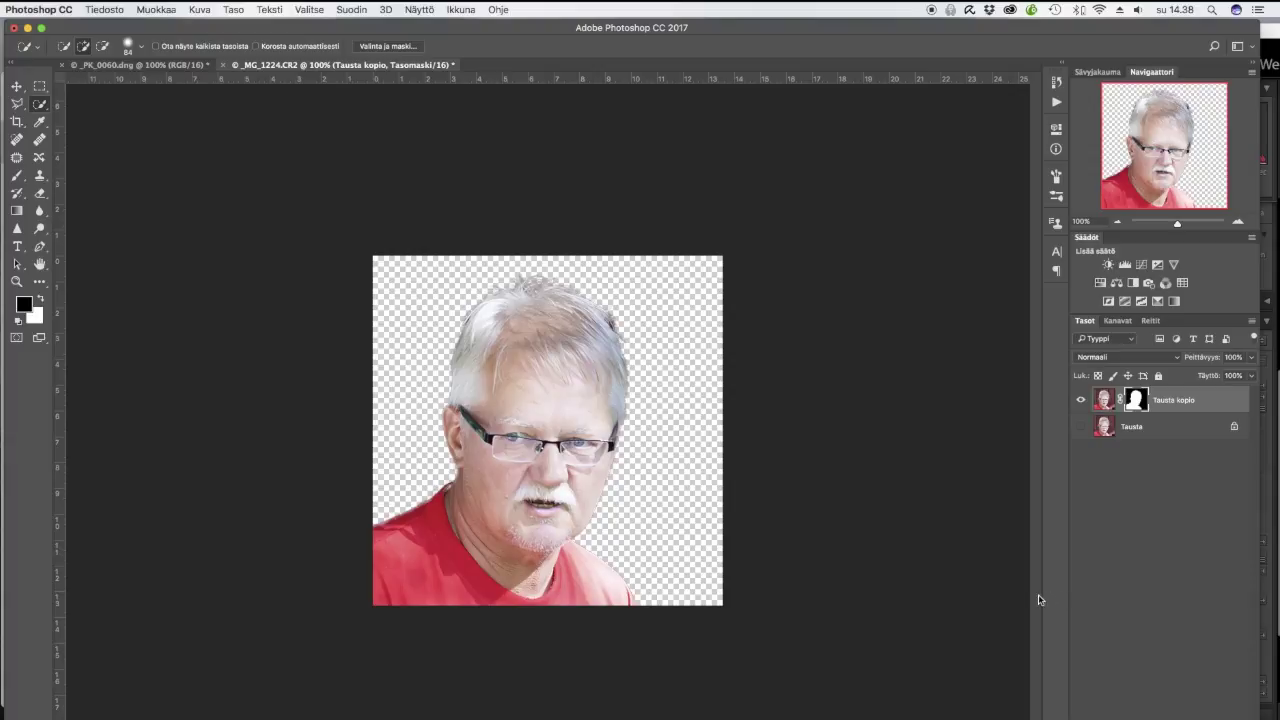
Step: Add a Black & White adjustment layer with reds at -11 and clip it to the cut-out portrait layer
{"action": "left_click", "coordinate": [1104, 400]}
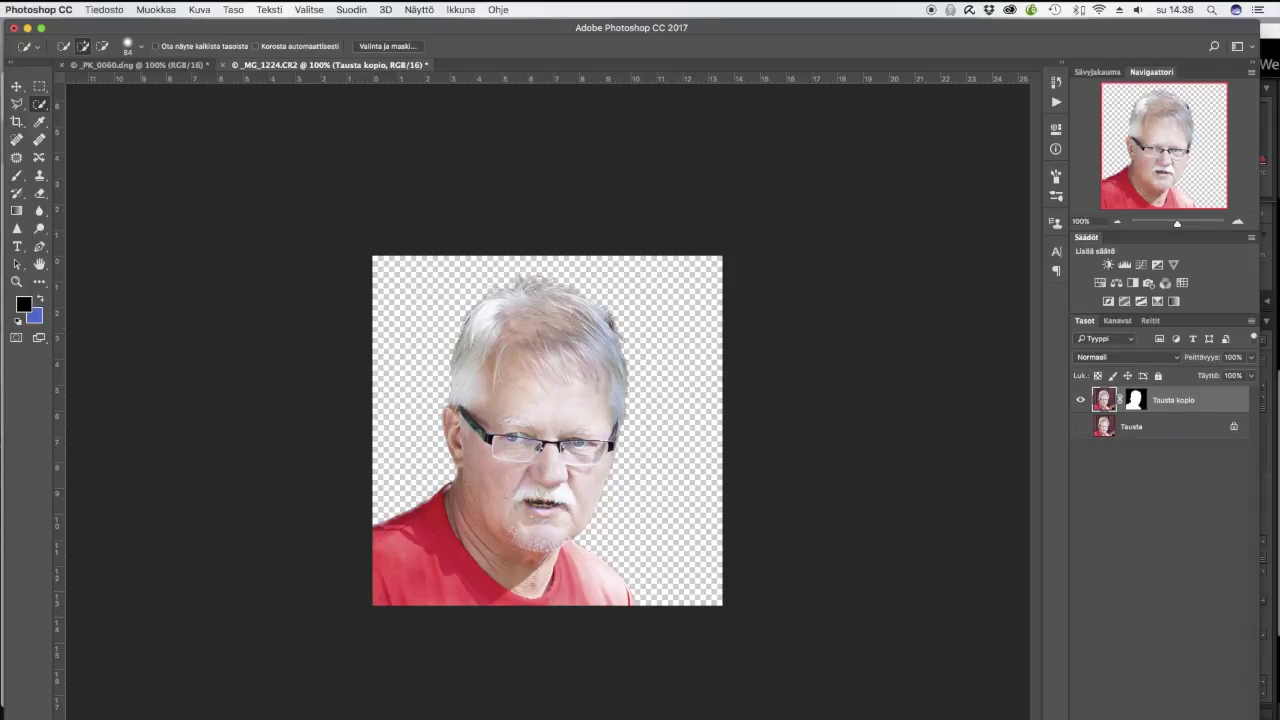
{"action": "left_click", "coordinate": [1150, 716]}
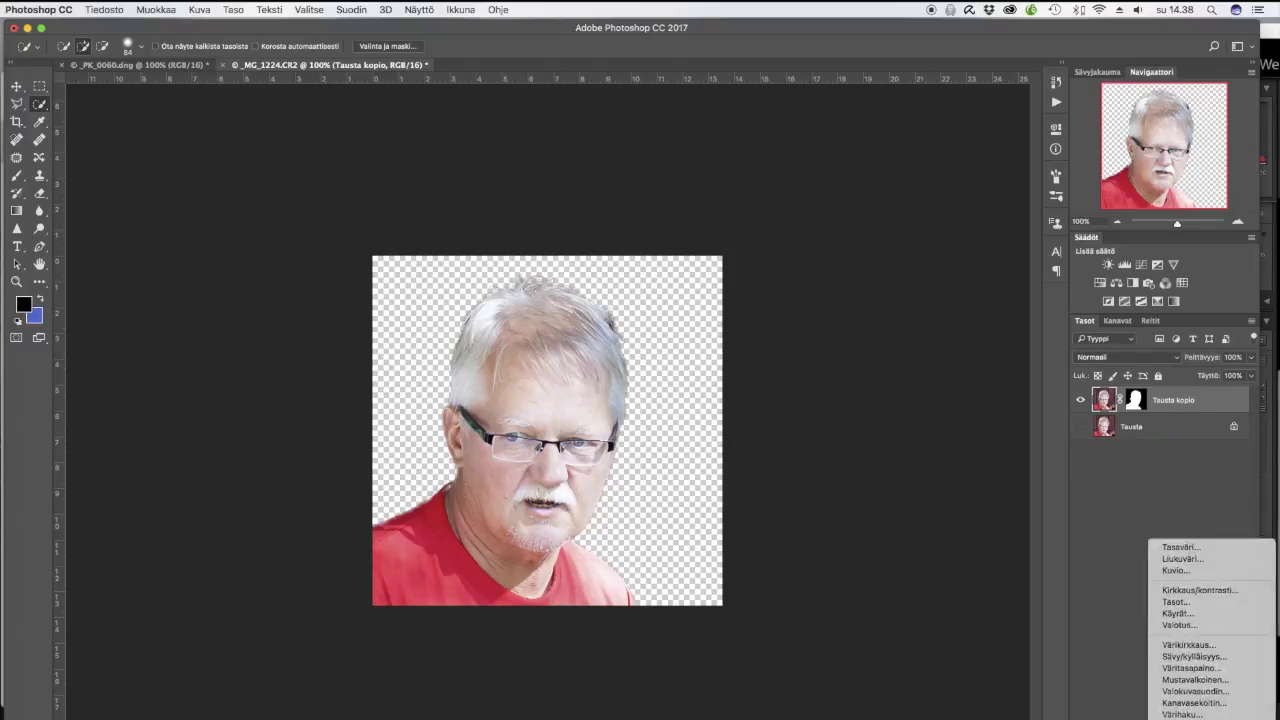
{"action": "left_click", "coordinate": [1181, 680]}
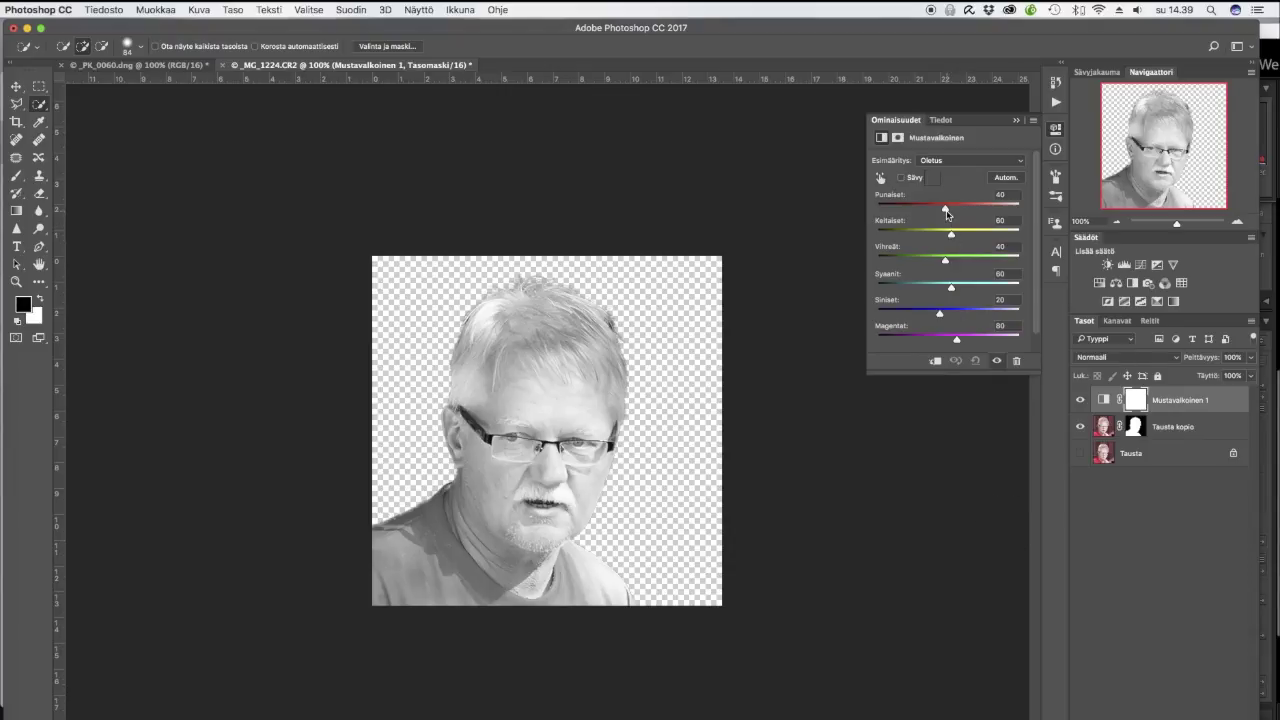
{"action": "mouse_move", "coordinate": [944, 210]}
{"action": "left_mouse_down"}
{"action": "mouse_move", "coordinate": [918, 210]}
{"action": "mouse_move", "coordinate": [931, 210]}
{"action": "left_mouse_up"}
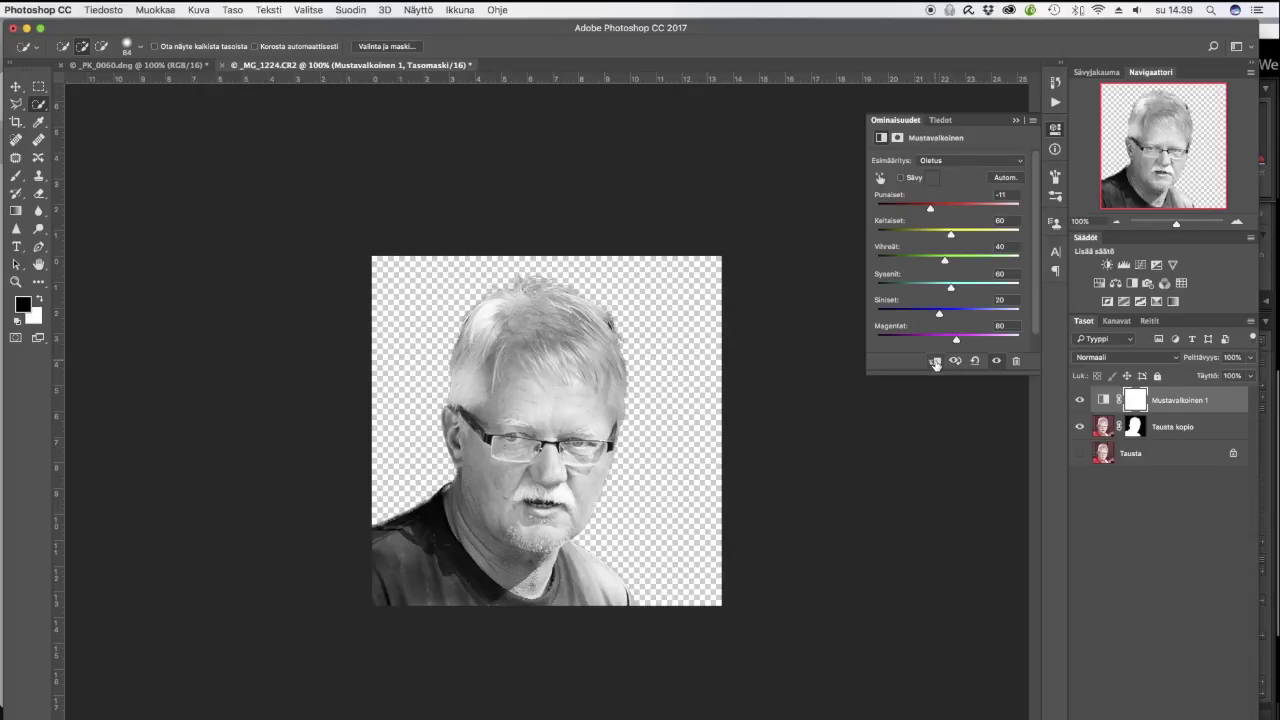
{"action": "left_click", "coordinate": [935, 363]}
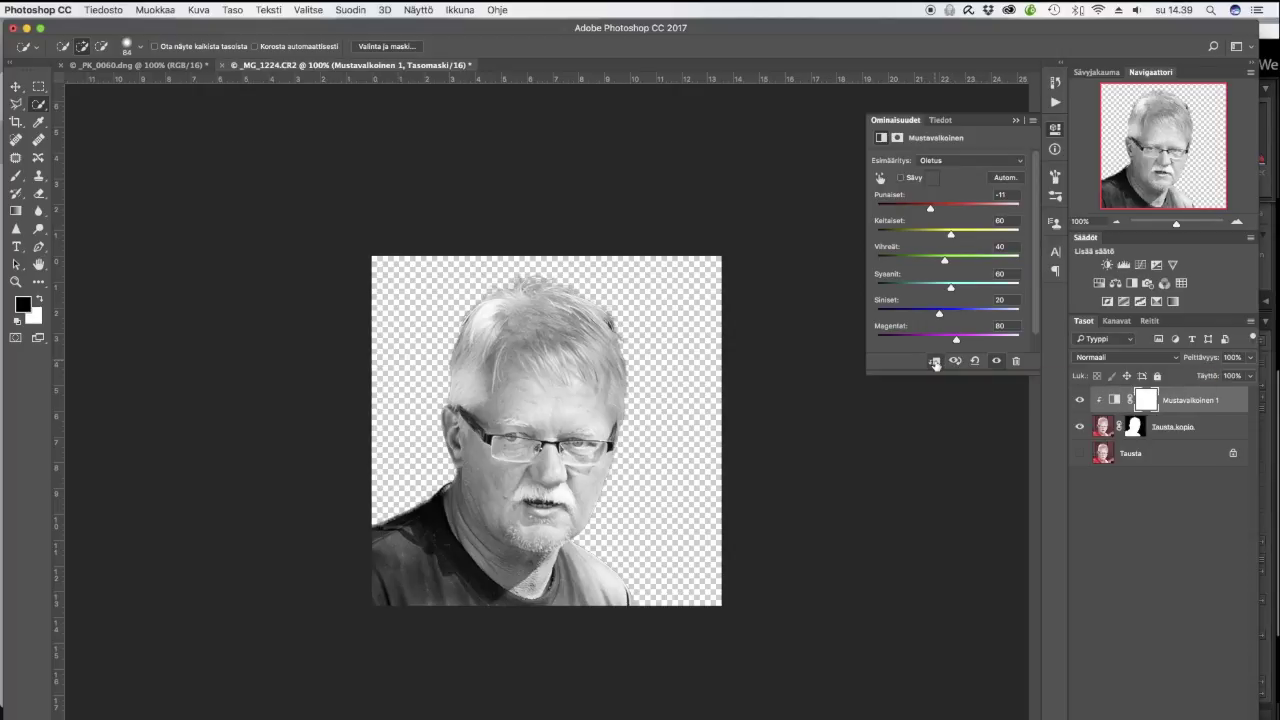
{"action": "left_click", "coordinate": [1014, 122]}
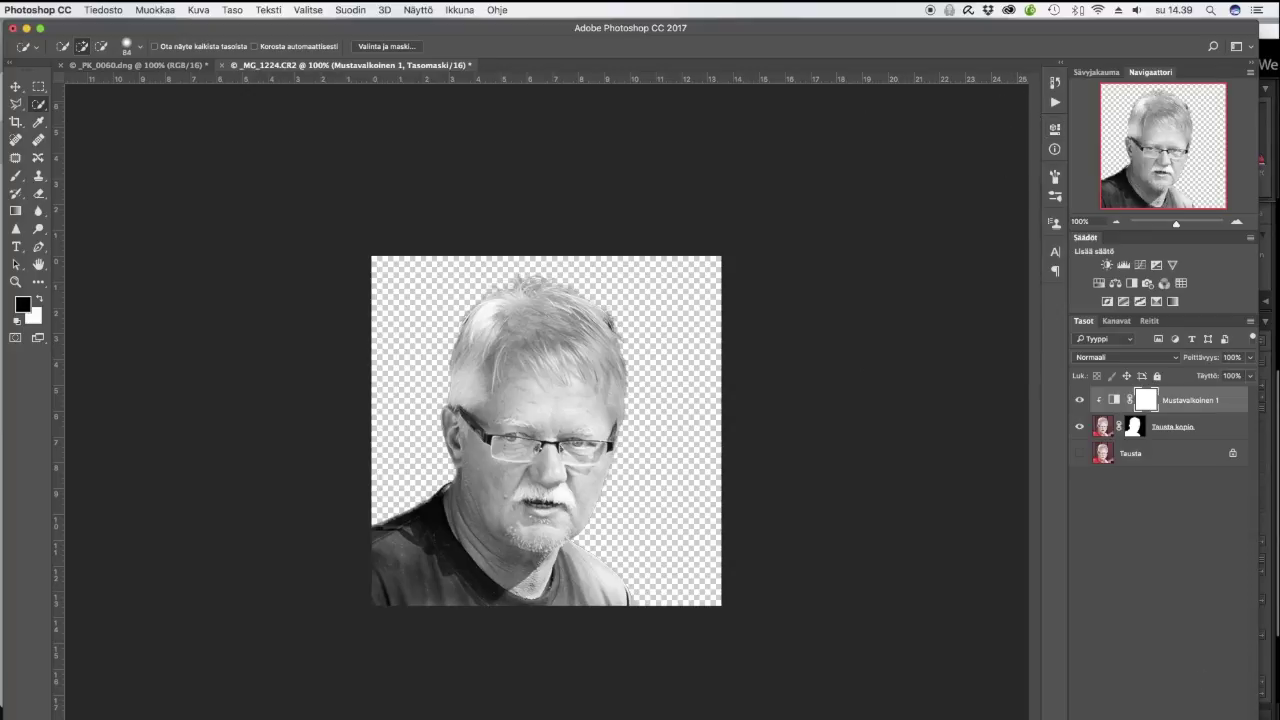
Step: Add a Threshold adjustment layer above the Black & White layer and clip it to the cut-out portrait
{"action": "left_click", "coordinate": [1150, 719]}
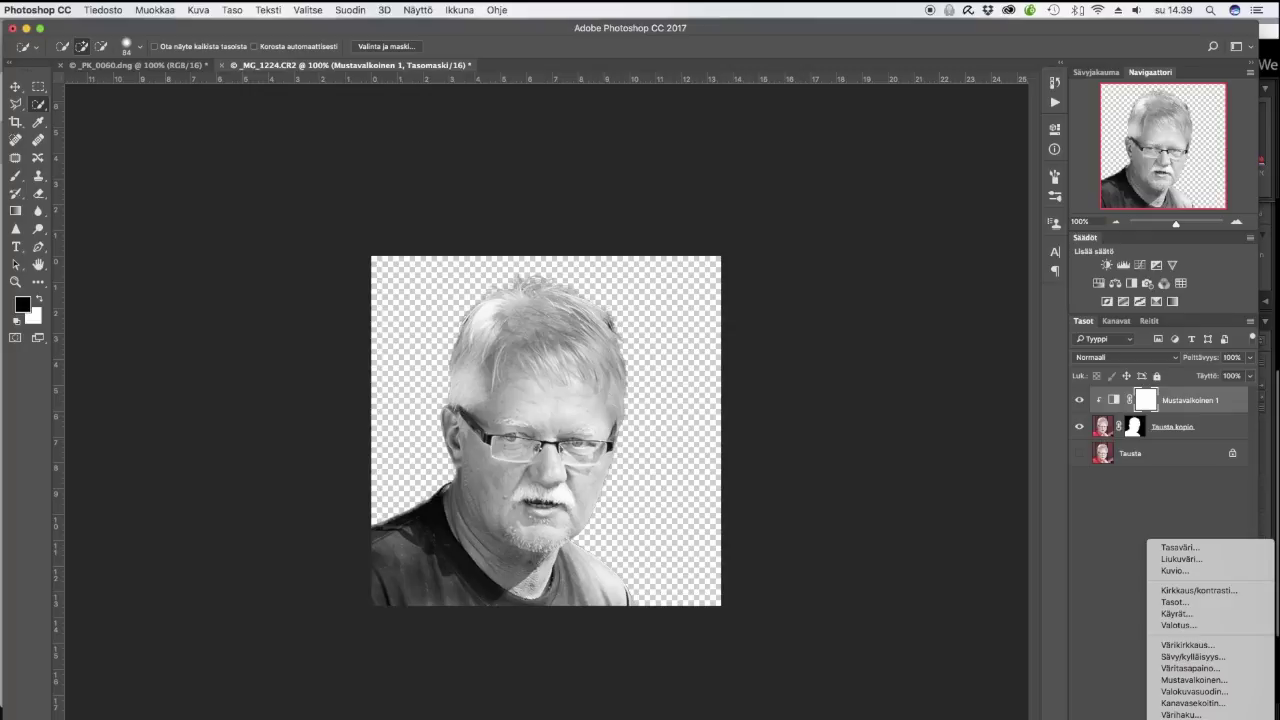
{"action": "left_click", "coordinate": [1185, 719]}
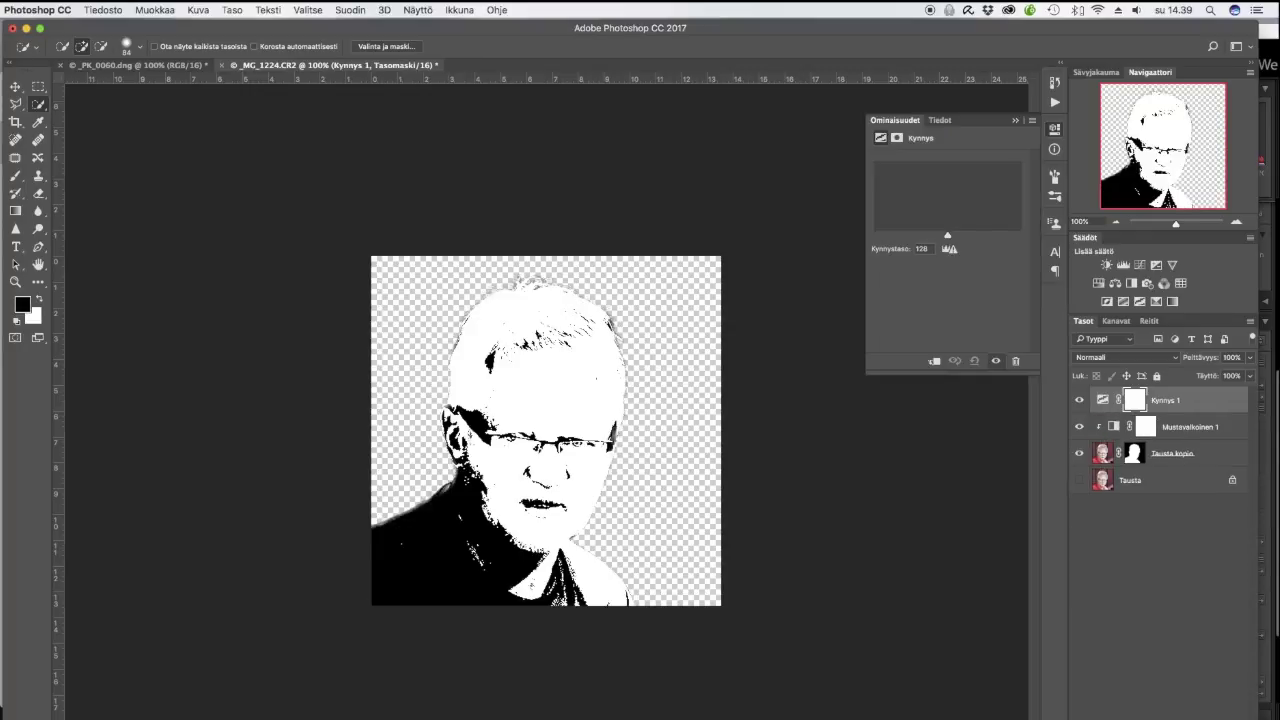
{"action": "left_click", "coordinate": [936, 362]}
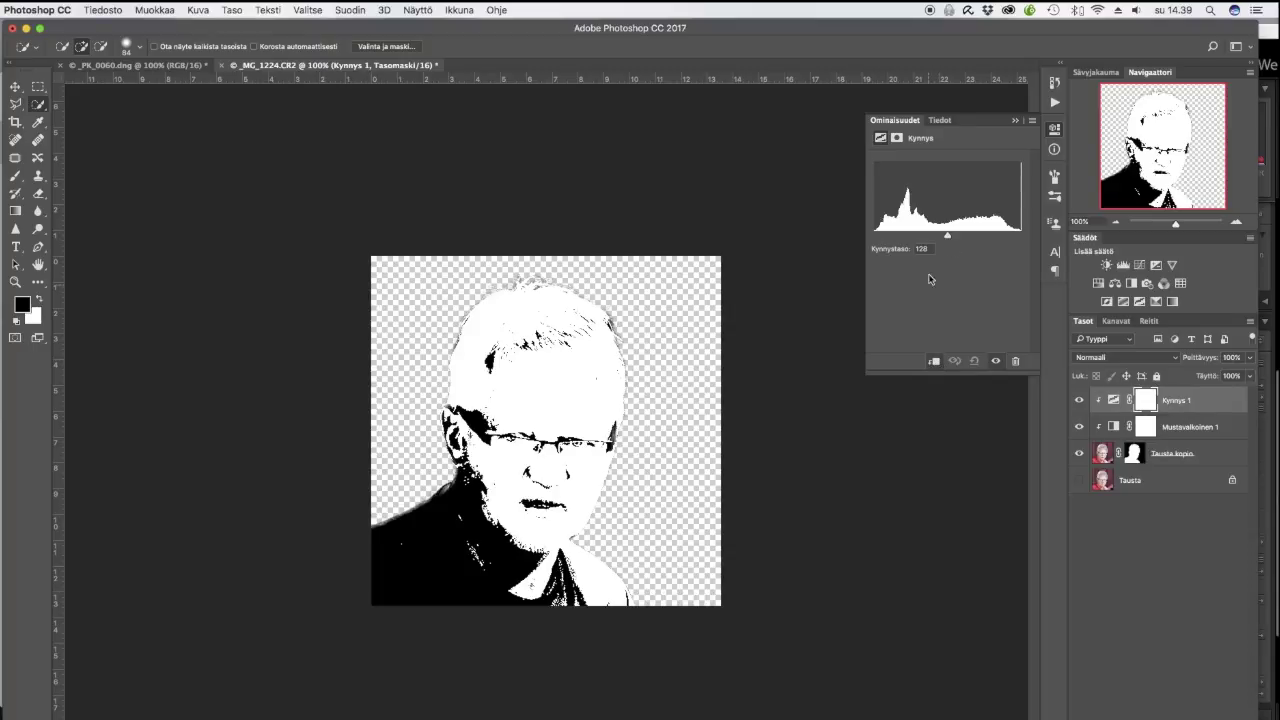
Step: Set the Threshold adjustment's level to 163 for the cut-out portrait
{"action": "left_click_drag", "start_coordinate": [947, 238], "coordinate": [967, 238]}
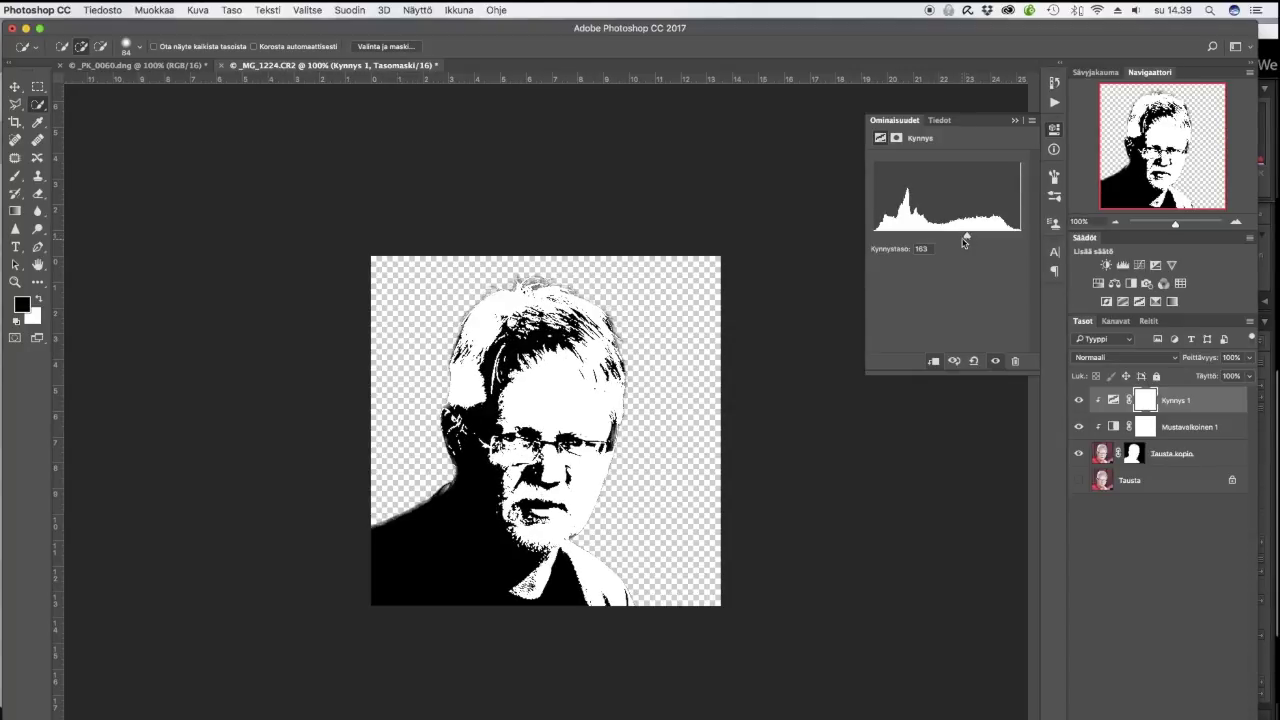
{"action": "left_click", "coordinate": [1015, 122]}
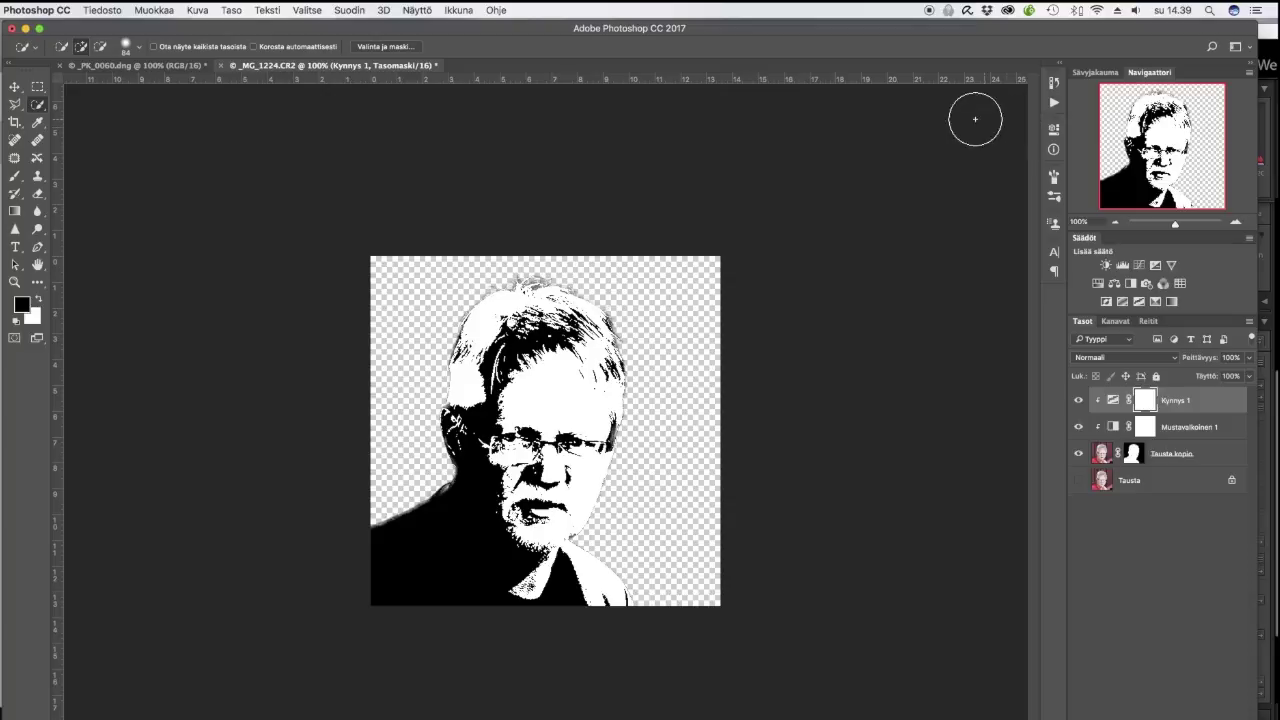
Step: Check the pixel dimensions of the reptile-skin texture image _PK_0060.dng
{"action": "left_click", "coordinate": [135, 67]}
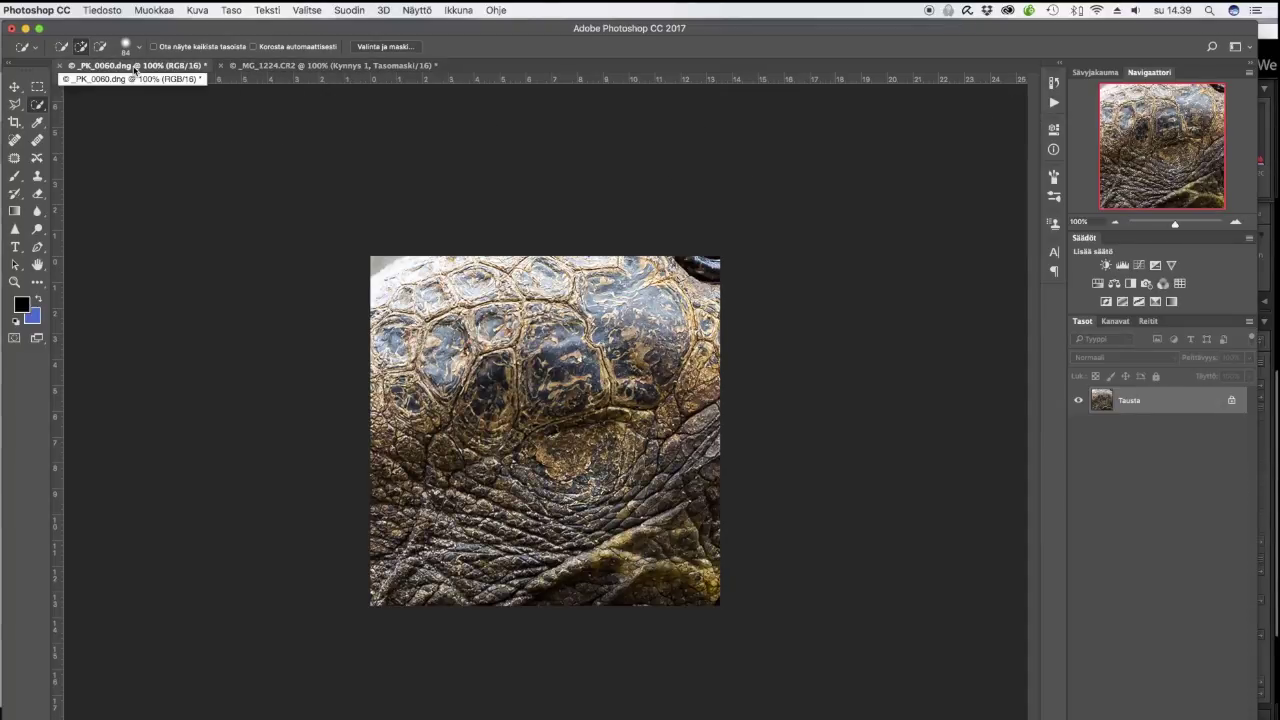
{"action": "left_click", "coordinate": [196, 10]}
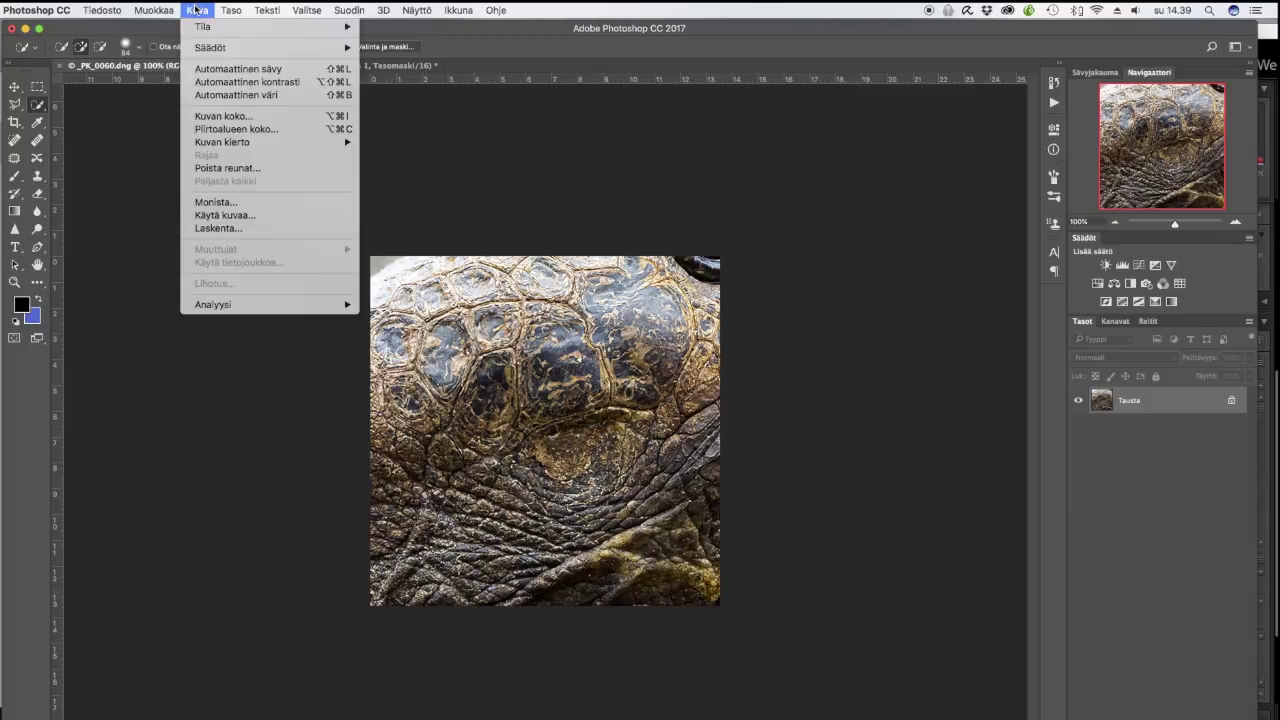
{"action": "left_click", "coordinate": [223, 116]}
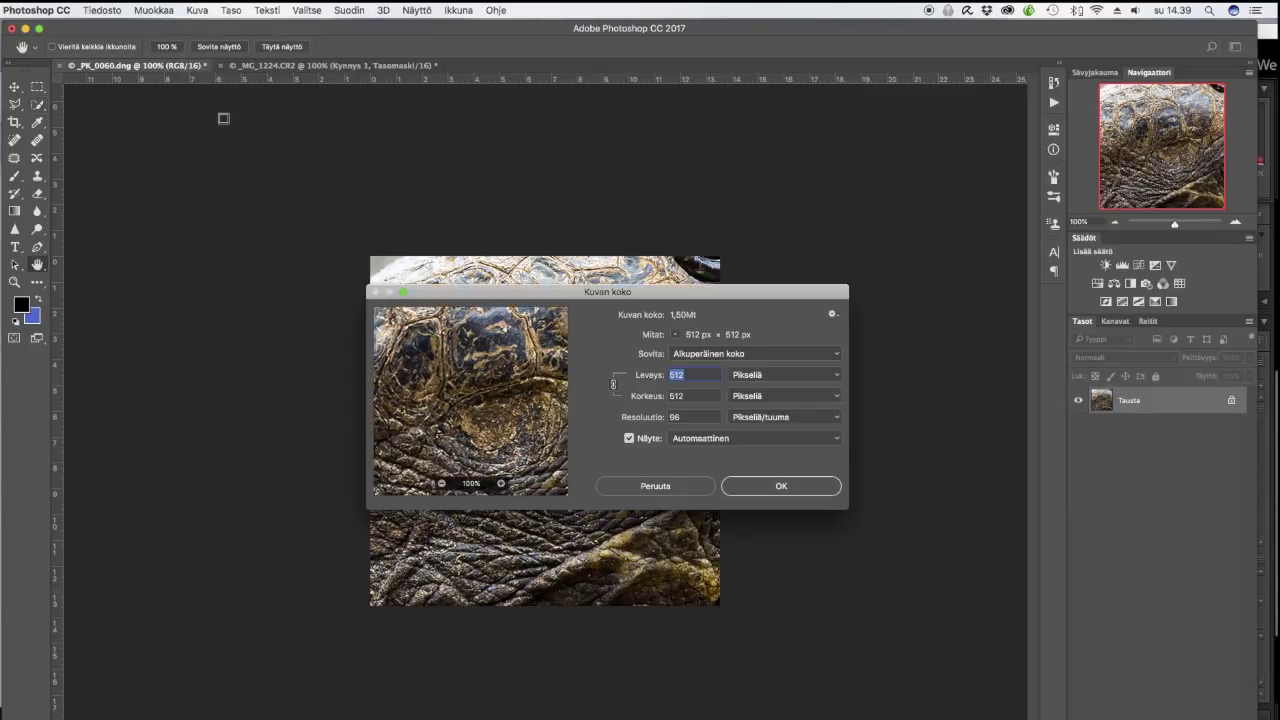
{"action": "left_click", "coordinate": [780, 486]}
Step: Copy the reptile-skin texture into the _MG_1224.CR2 document with the Move tool and place its layer directly beneath the cut-out portrait
{"action": "key", "text": "w"}
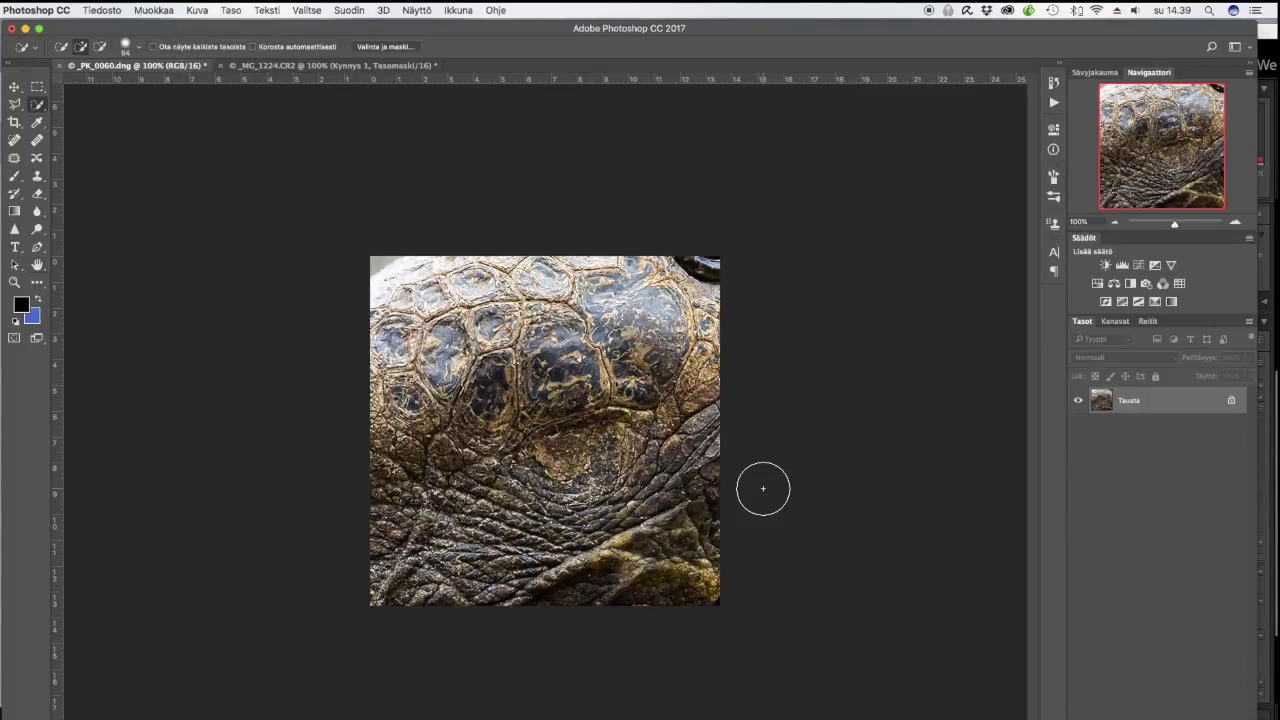
{"action": "left_click", "coordinate": [13, 87]}
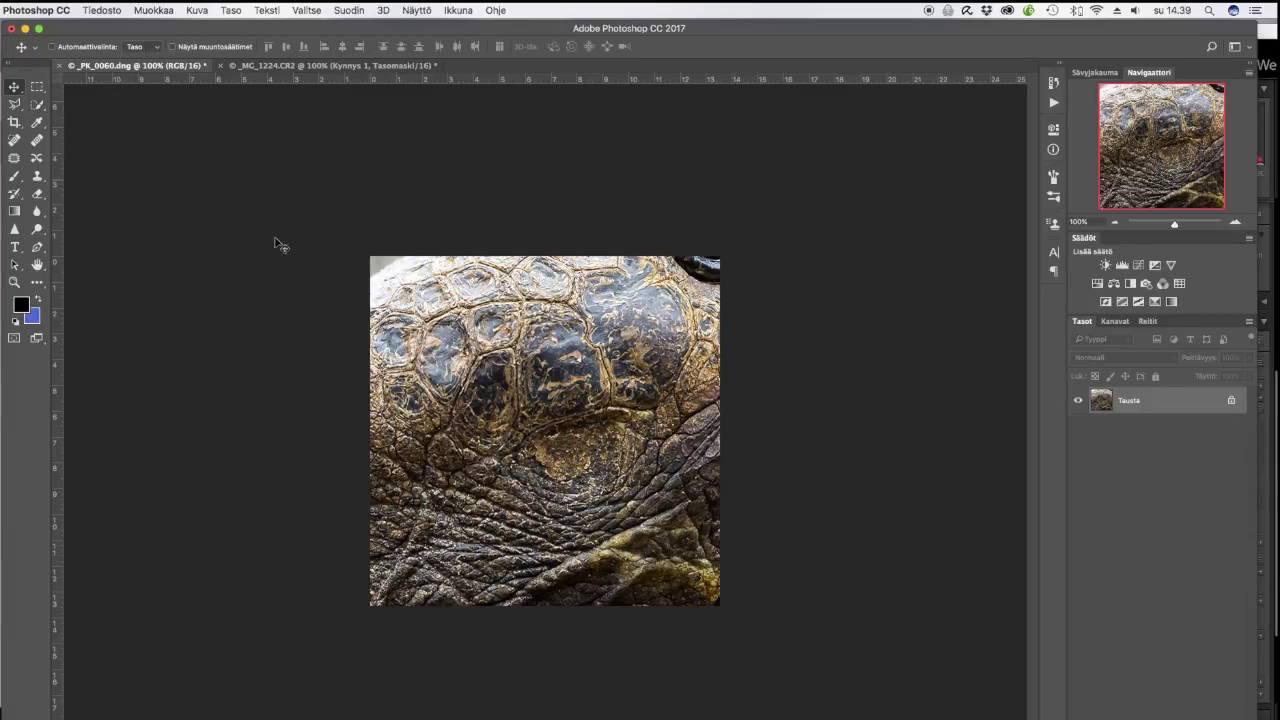
{"action": "left_click_drag", "start_coordinate": [308, 293], "coordinate": [314, 65]}
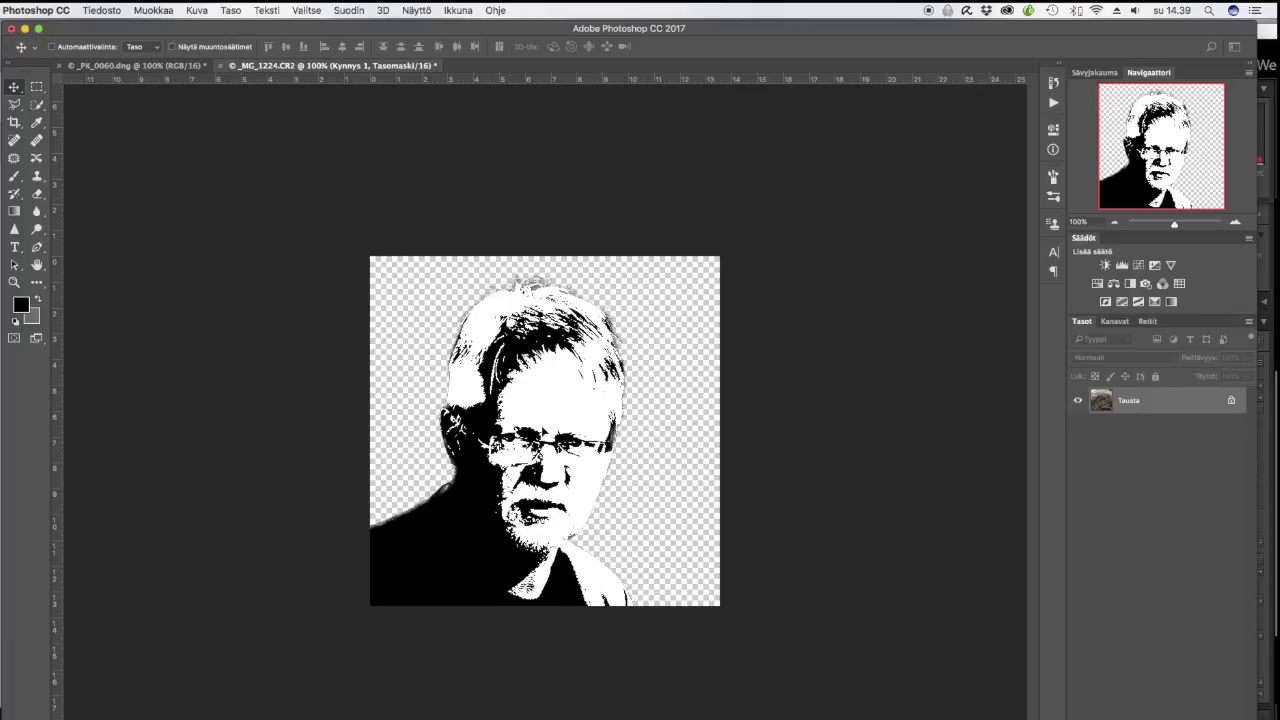
{"action": "key", "text": "ctrl+v"}
{"action": "left_click_drag", "start_coordinate": [555, 438], "coordinate": [581, 458]}
{"action": "left_click_drag", "start_coordinate": [1100, 401], "coordinate": [1106, 492]}
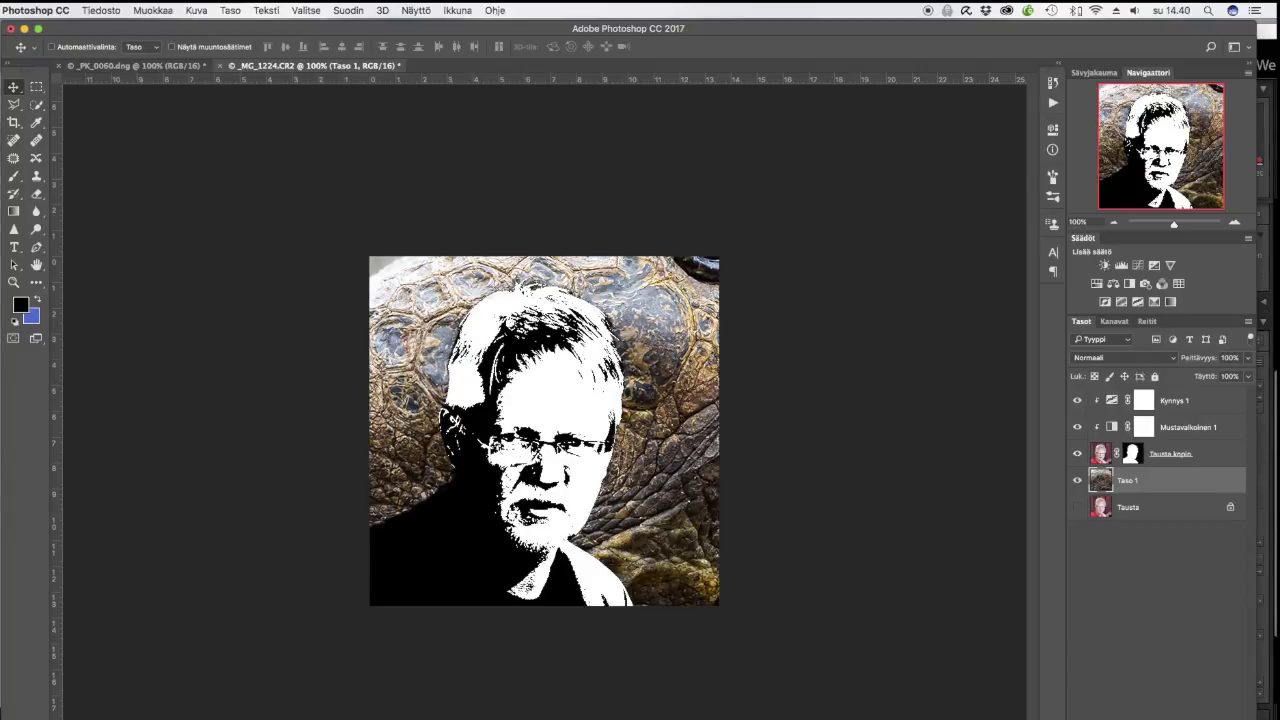
Step: Add a Black & White adjustment layer with default values and a Posterize adjustment layer directly above the reptile-skin texture
{"action": "left_click", "coordinate": [1147, 541]}
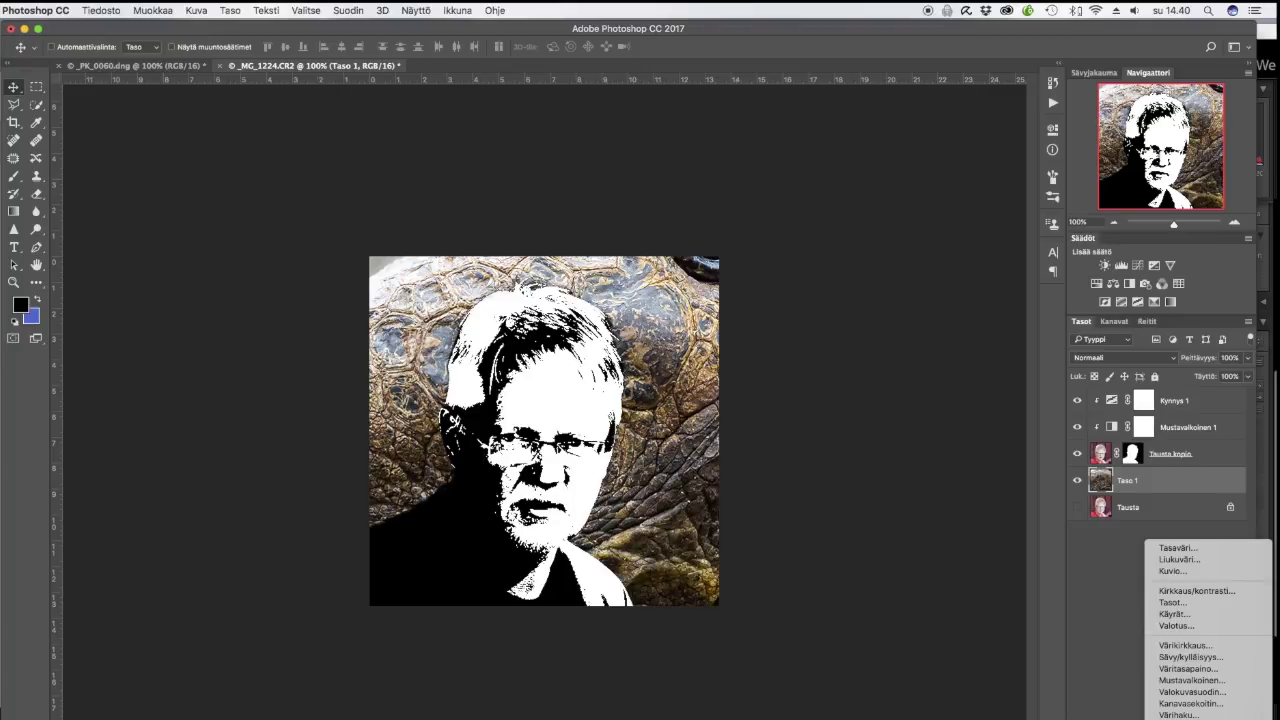
{"action": "left_click", "coordinate": [1165, 681]}
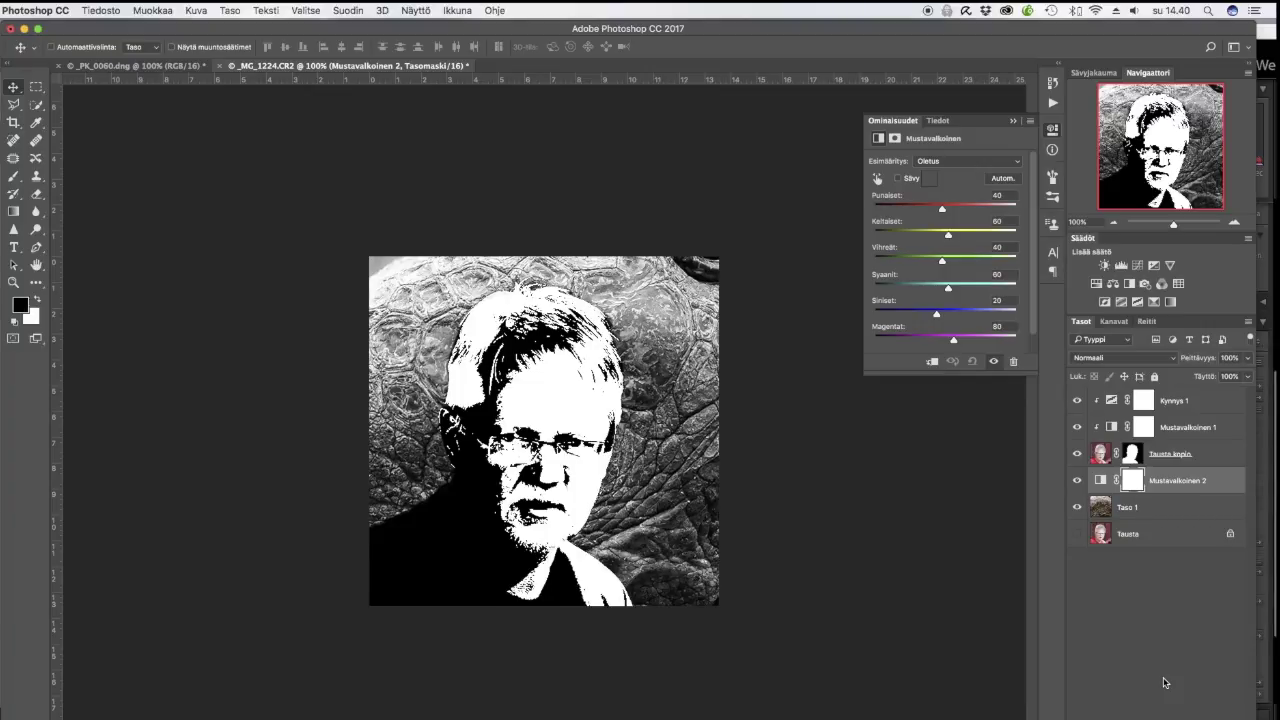
{"action": "left_click", "coordinate": [1147, 541]}
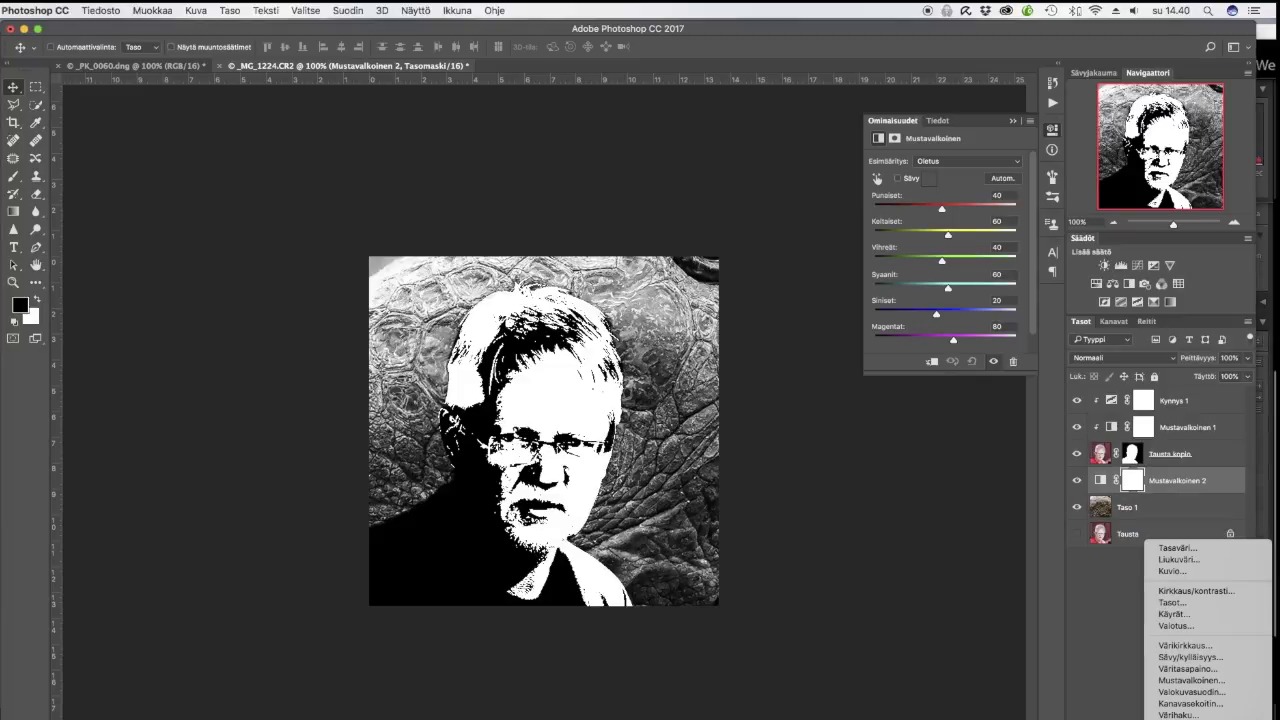
{"action": "left_click", "coordinate": [1180, 705]}
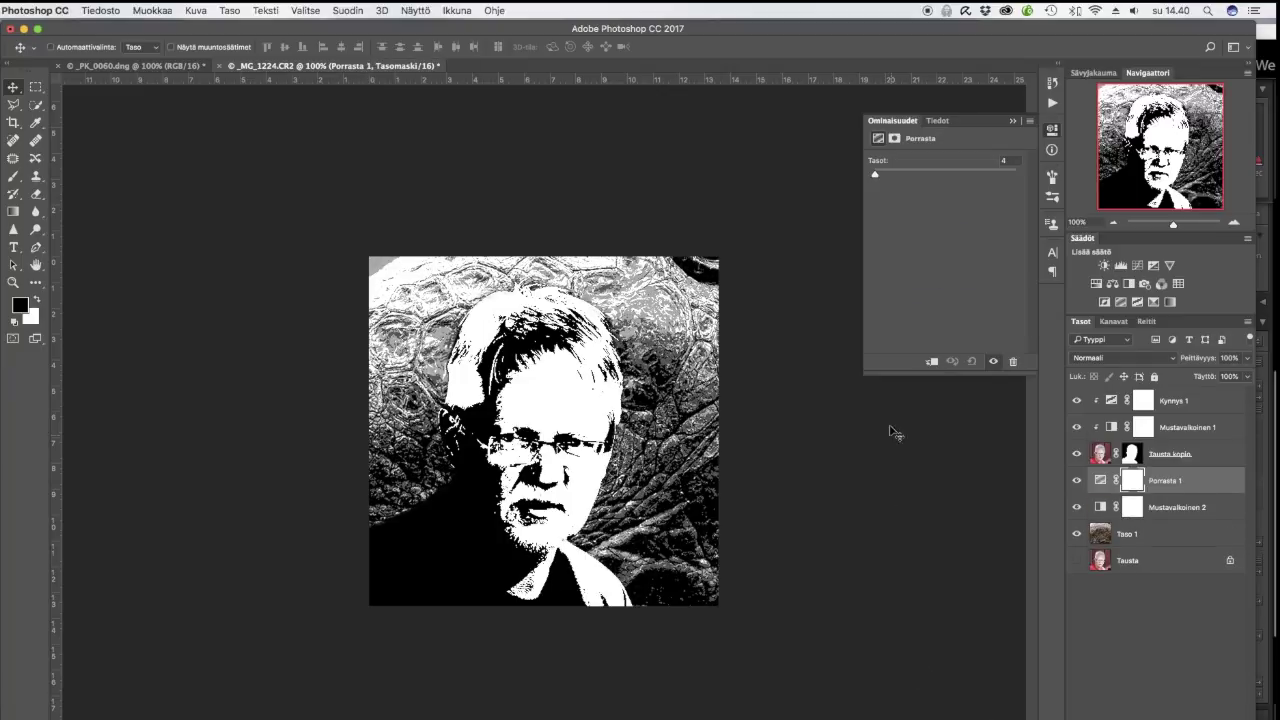
Step: Raise the number of Posterize levels to give the background texture smoother grey tones
{"action": "left_click", "coordinate": [878, 175]}
{"action": "mouse_move", "coordinate": [893, 179]}
{"action": "left_mouse_down"}
{"action": "mouse_move", "coordinate": [1000, 182]}
{"action": "mouse_move", "coordinate": [858, 183]}
{"action": "mouse_move", "coordinate": [890, 186]}
{"action": "left_mouse_up"}
{"action": "left_click", "coordinate": [1010, 121]}
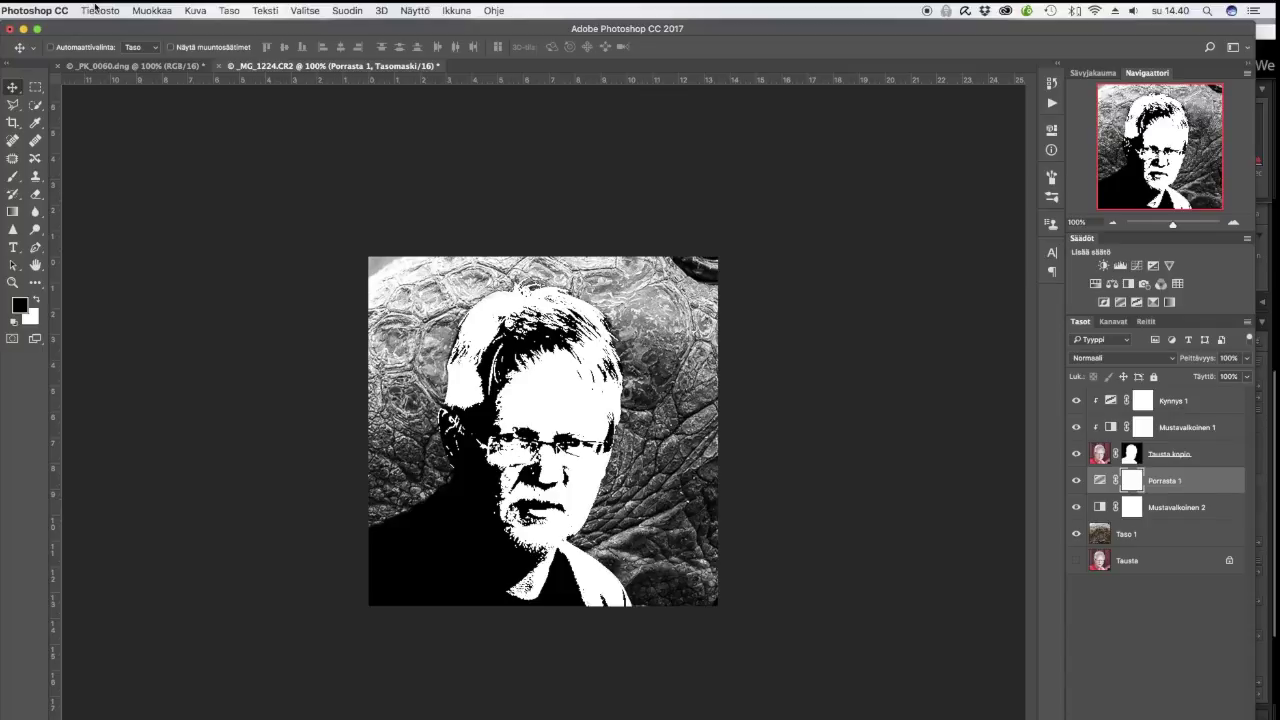
Step: Export the avatar with Save for Web as a 512 × 512 px, 128-colour PNG-8 named _MG_1224.png in the Desktop folder
{"action": "left_click", "coordinate": [95, 8]}
{"action": "mouse_move", "coordinate": [110, 200]}
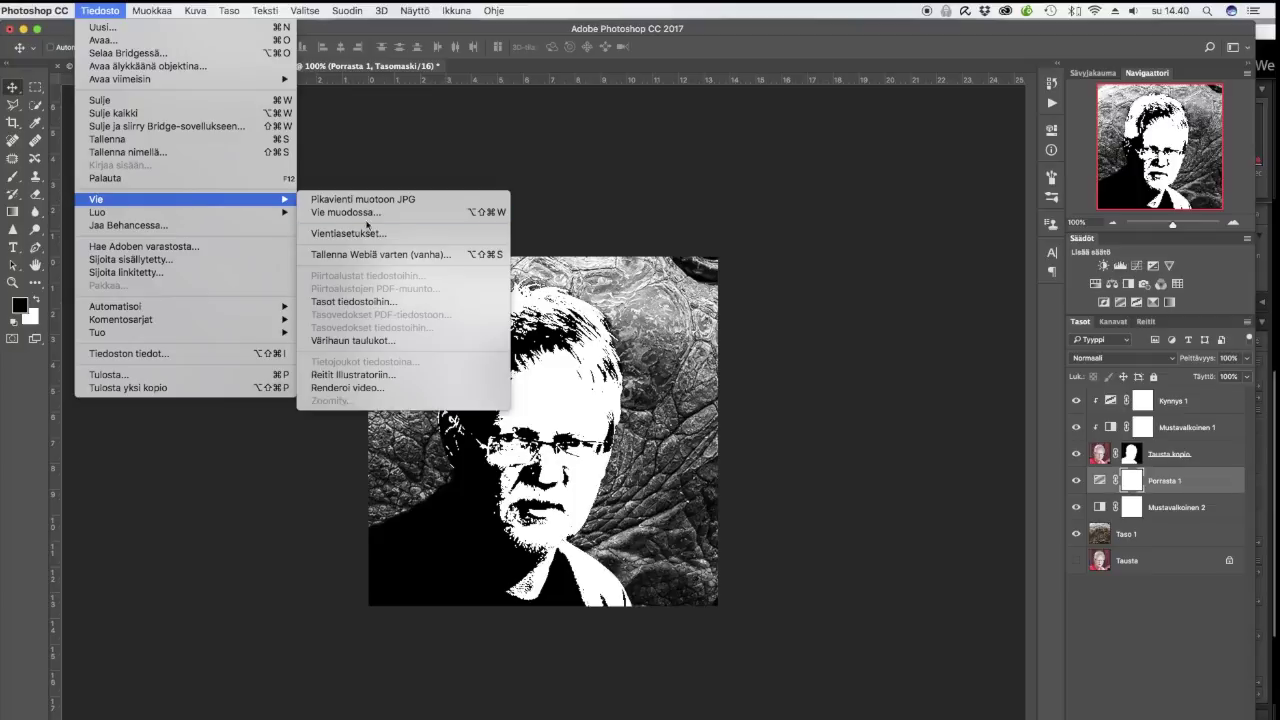
{"action": "left_click", "coordinate": [362, 258]}
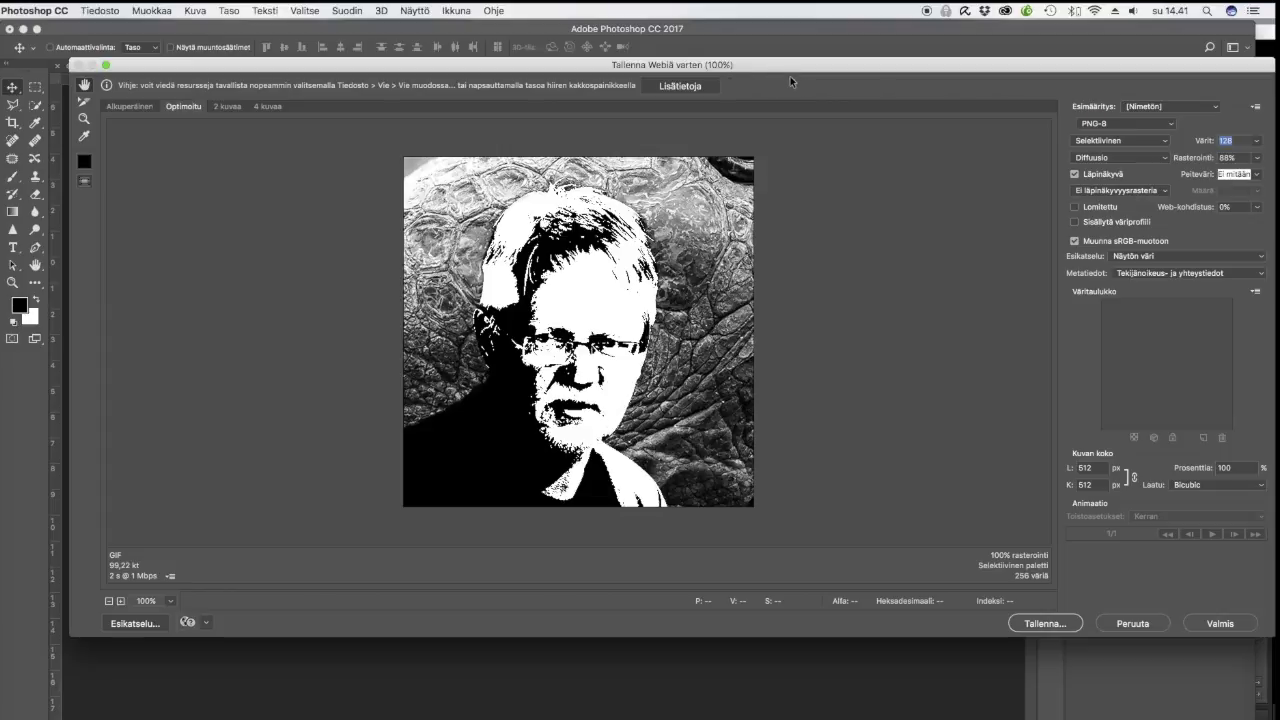
{"action": "left_click", "coordinate": [1044, 624]}
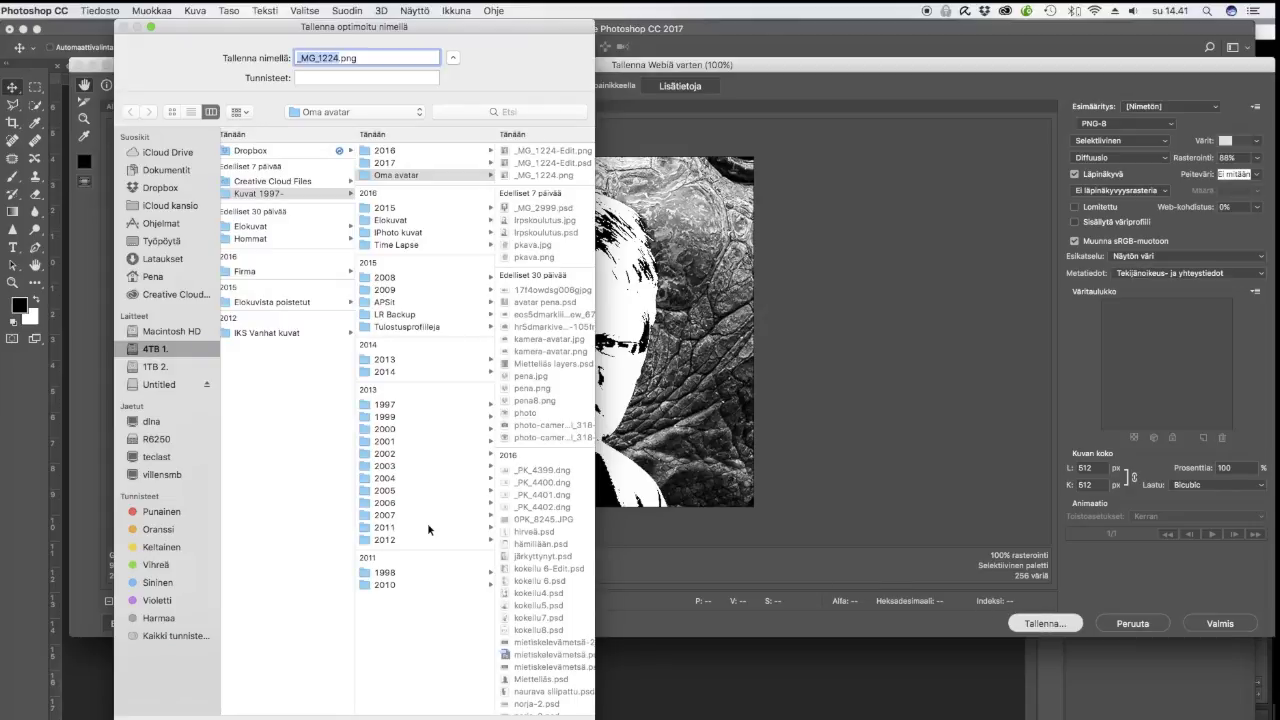
{"action": "scroll", "coordinate": [427, 522], "scroll_direction": "right", "scroll_amount": 1}
{"action": "scroll", "coordinate": [428, 529], "scroll_direction": "left", "scroll_amount": 2}
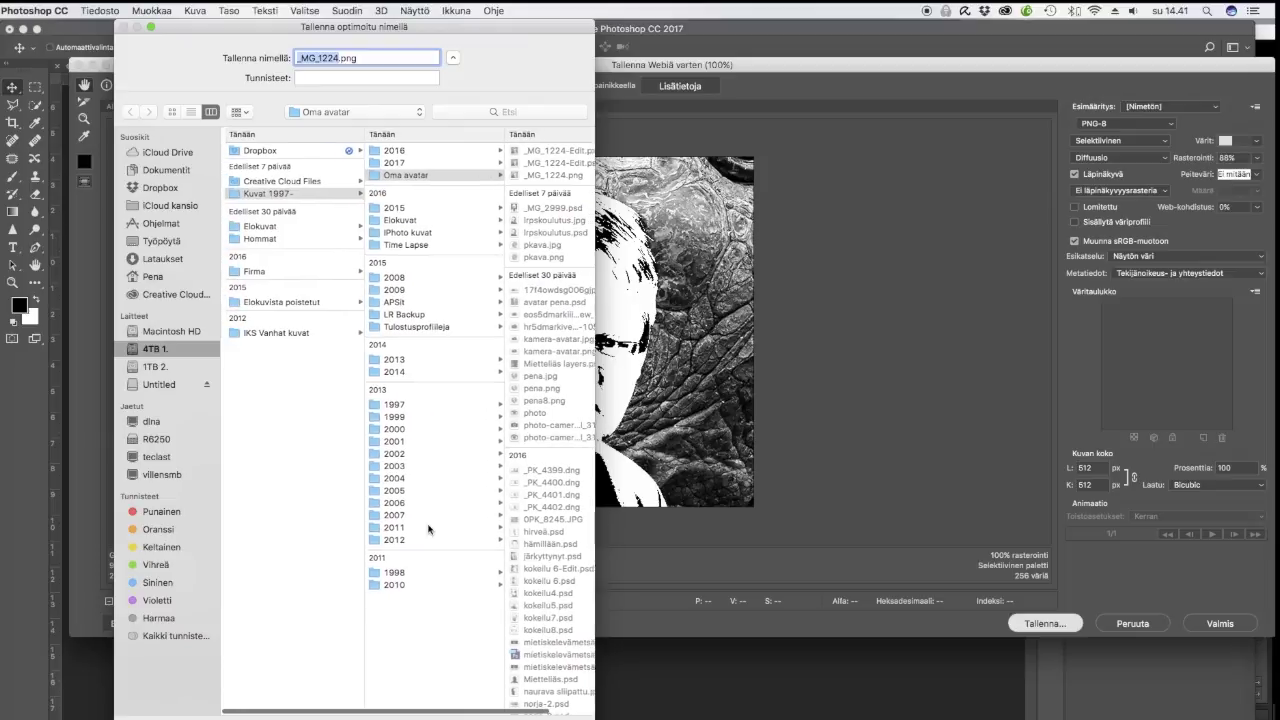
{"action": "left_click", "coordinate": [150, 241]}
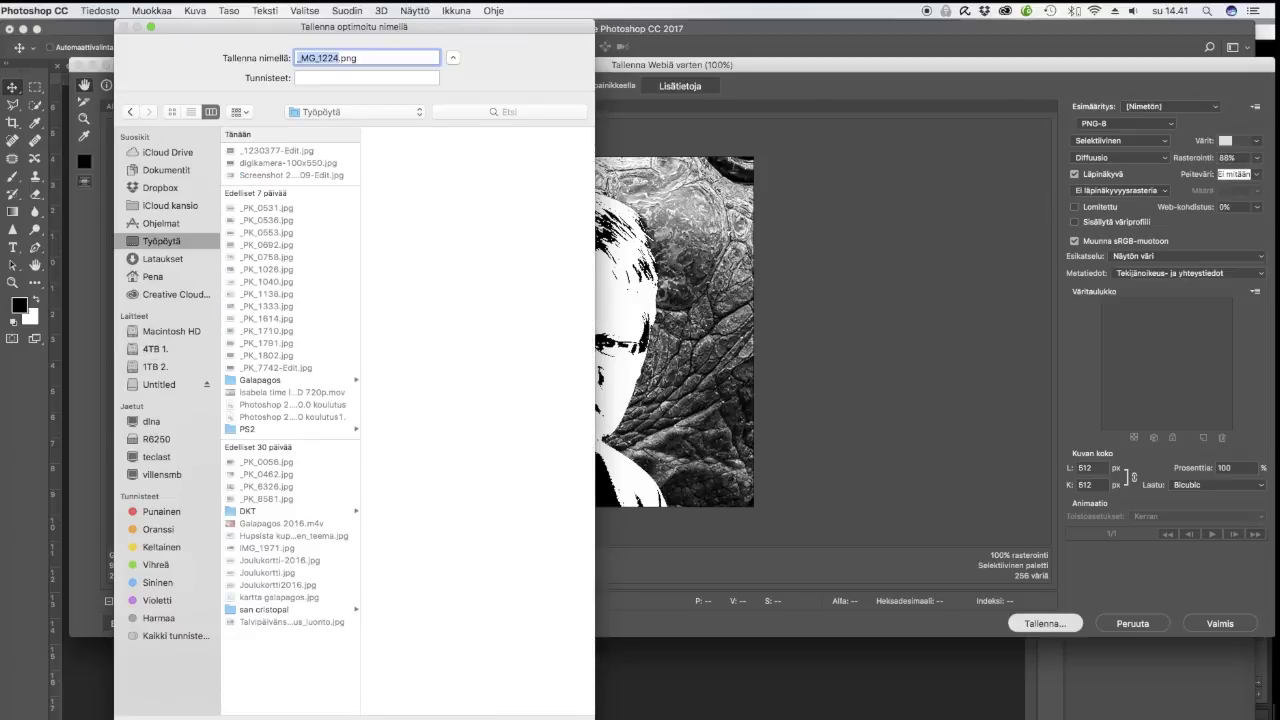
{"action": "key", "text": "Return"}
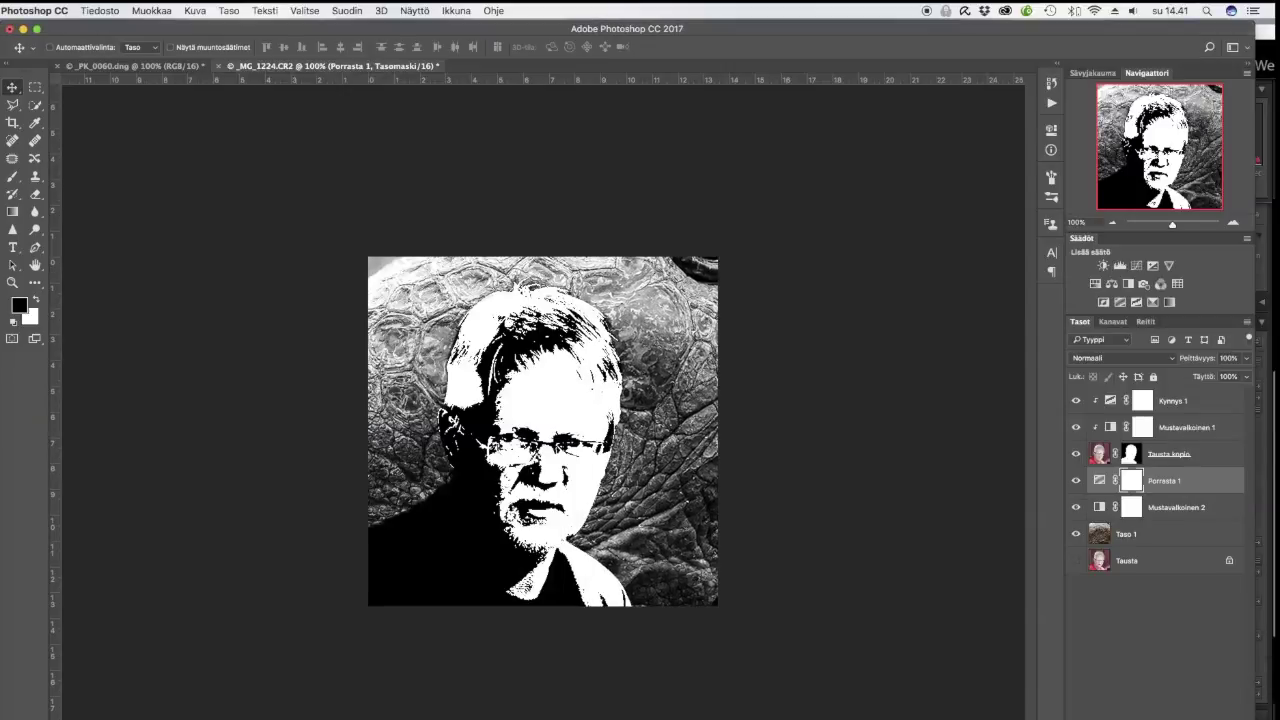